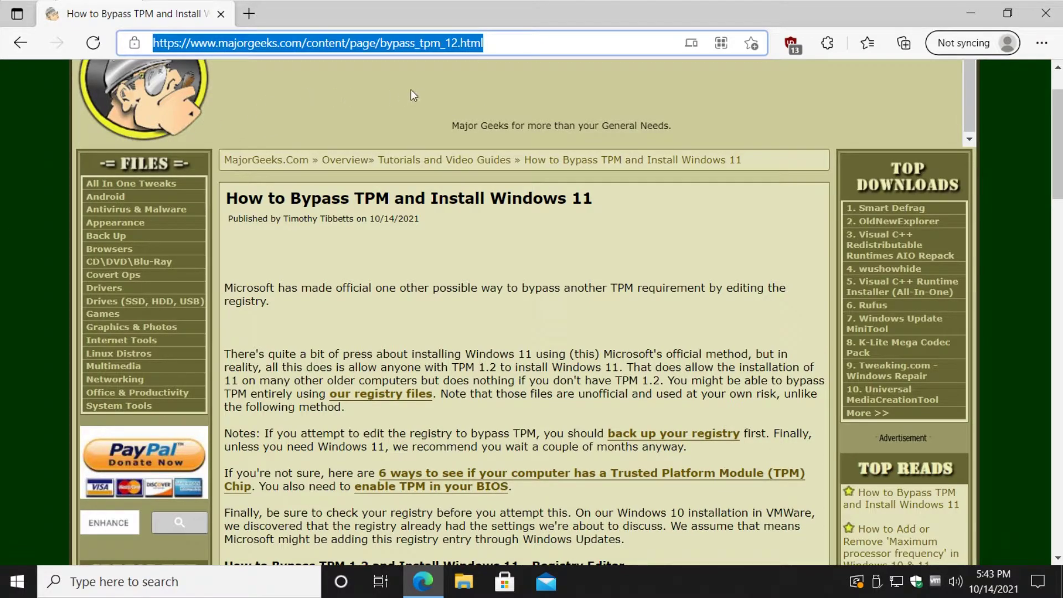
Step: Highlight the 12 in the article's web address, then scroll down through the guide
click(426, 46)
drag(445, 43, 459, 43)
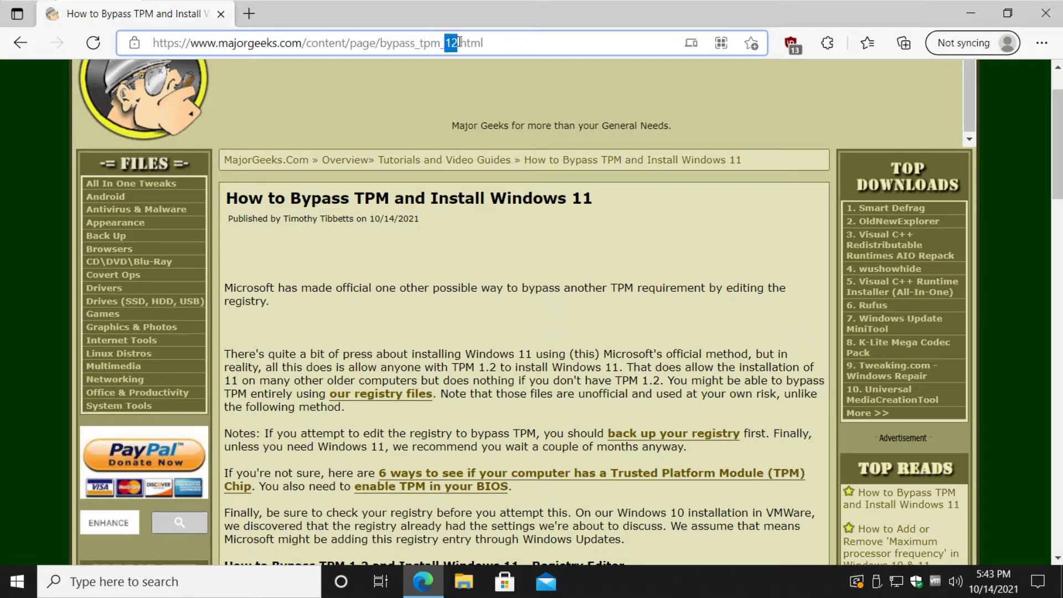
click(474, 214)
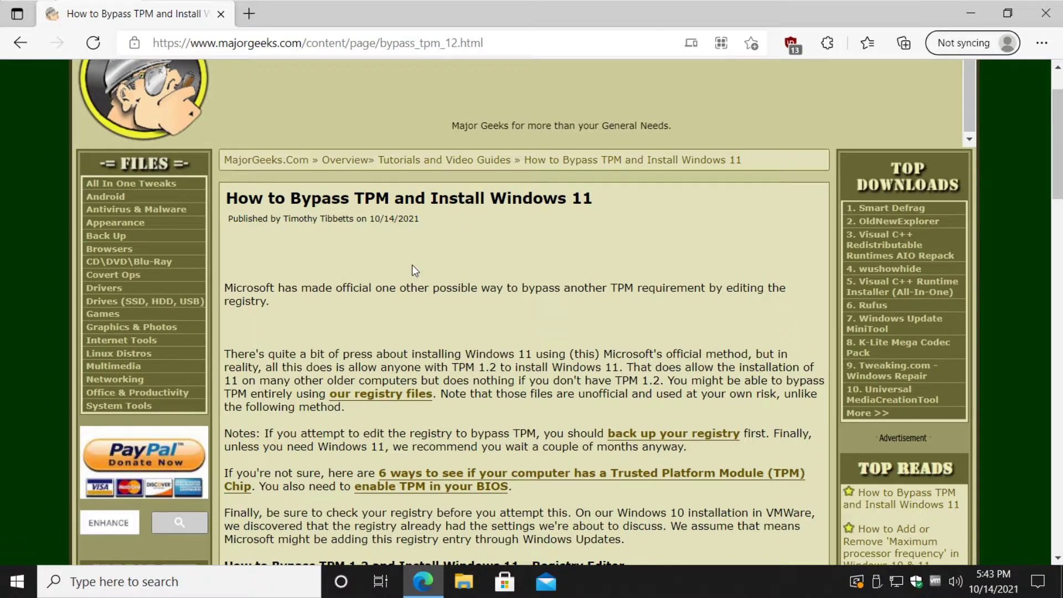
scroll(415, 260, down, 1)
scroll(413, 254, down, 1)
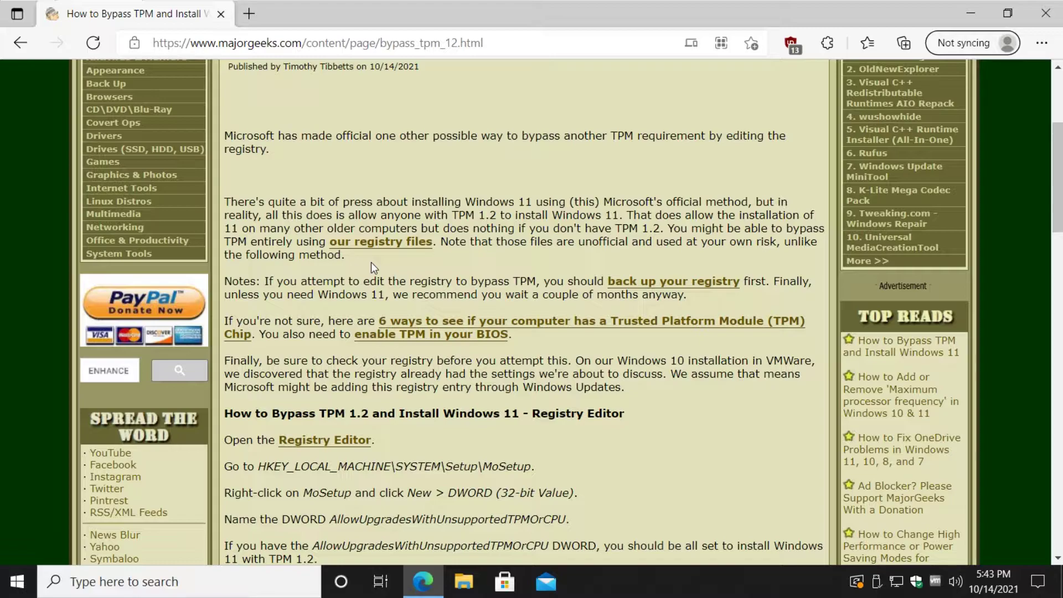
scroll(541, 271, up, 1)
scroll(541, 271, down, 1)
scroll(332, 369, down, 1)
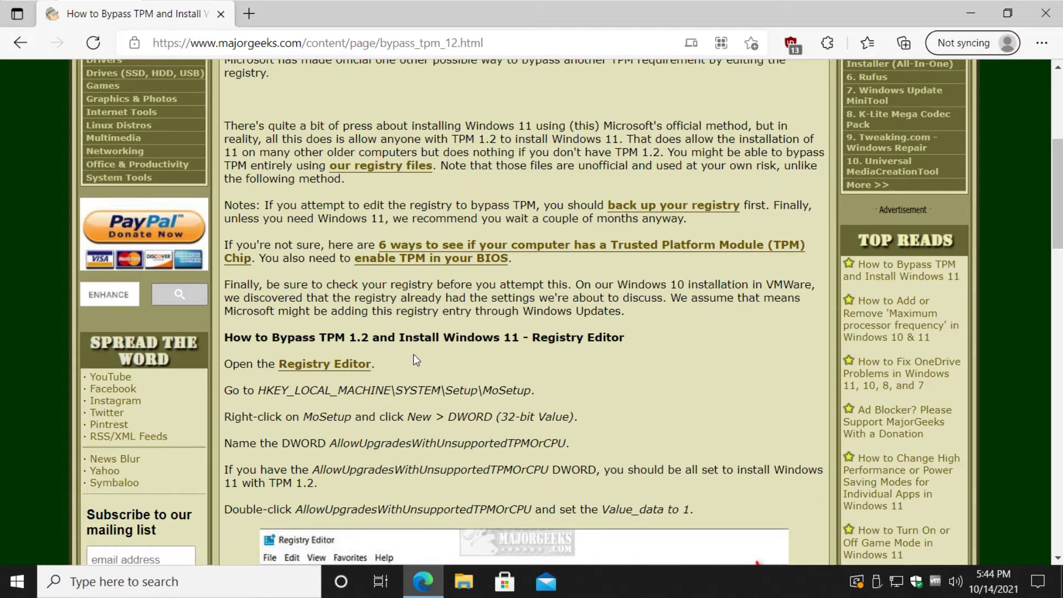
scroll(409, 362, down, 1)
scroll(413, 359, down, 2)
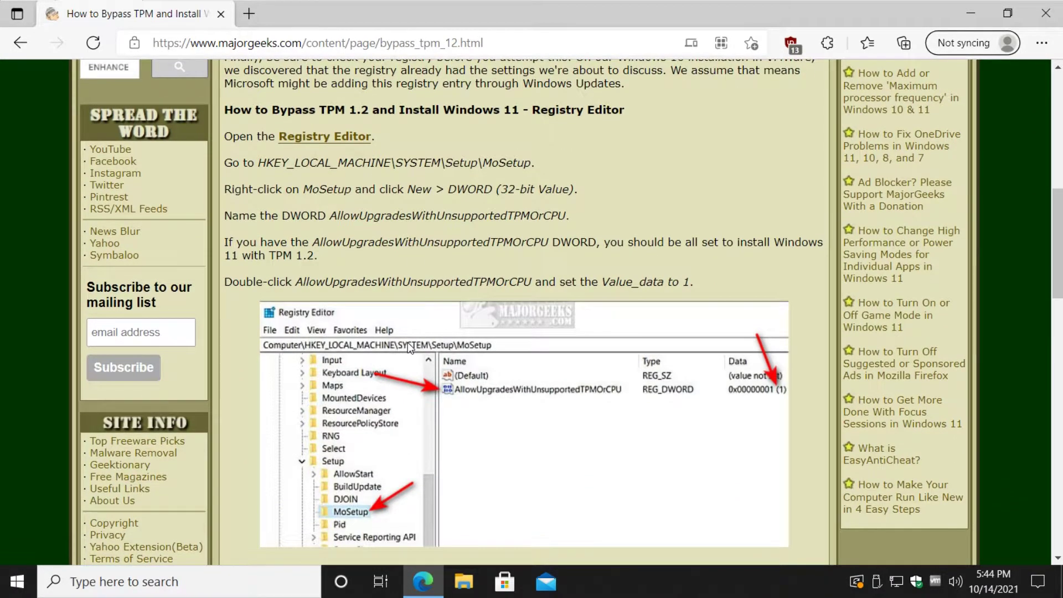
scroll(410, 348, down, 6)
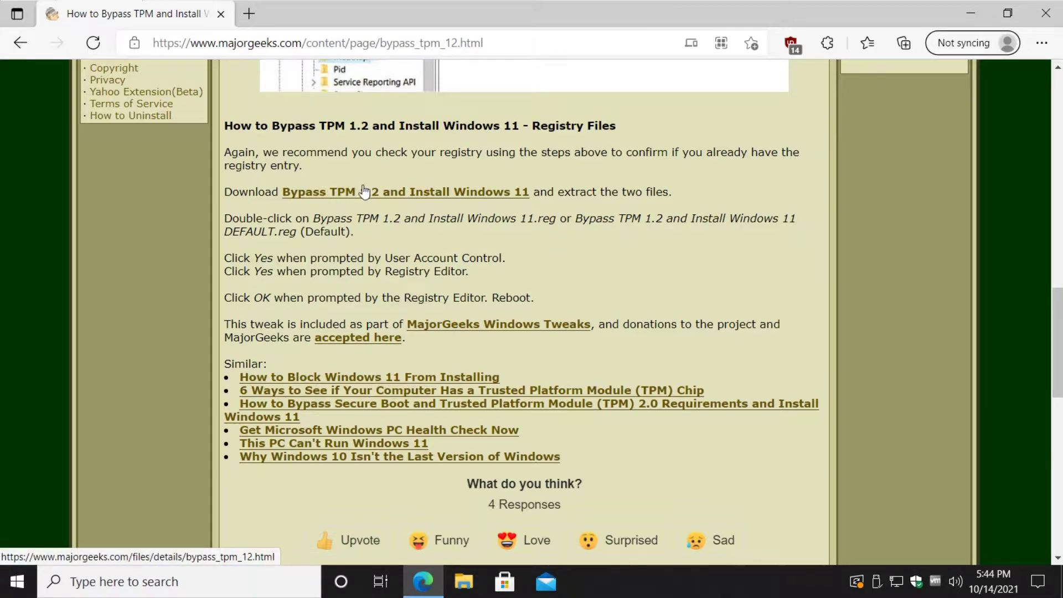
Step: Look over the Bypass TPM 1.2 download page, close it, and check the default .reg file name
click(387, 191)
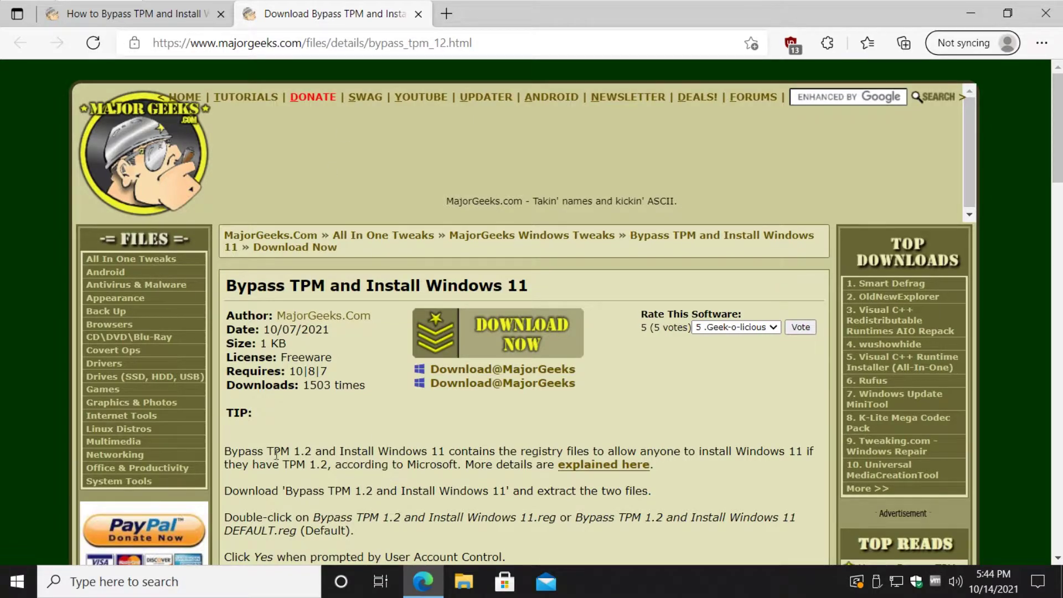
scroll(347, 427, down, 2)
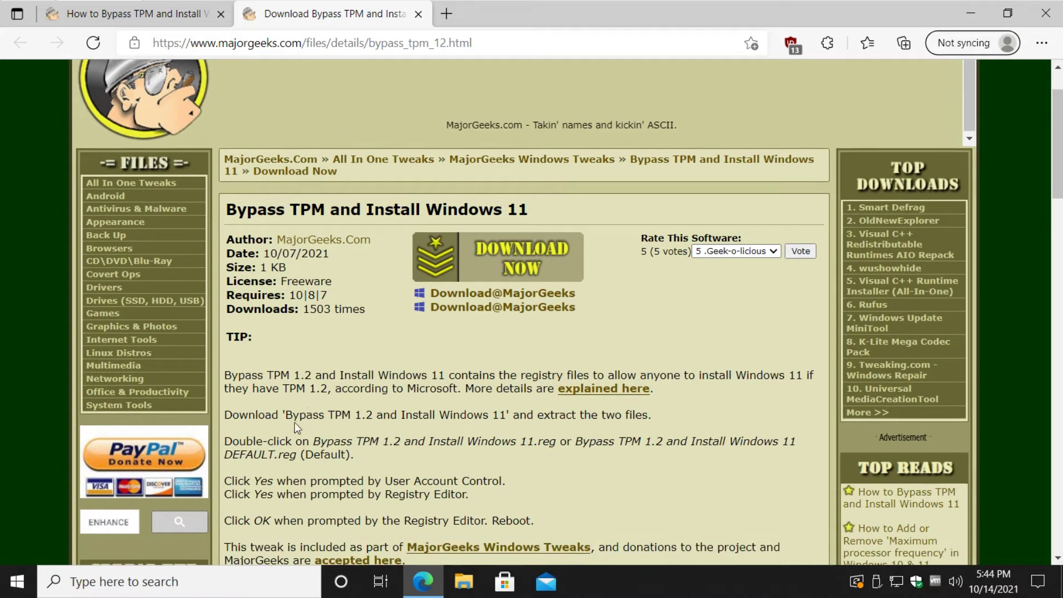
drag(285, 415, 372, 414)
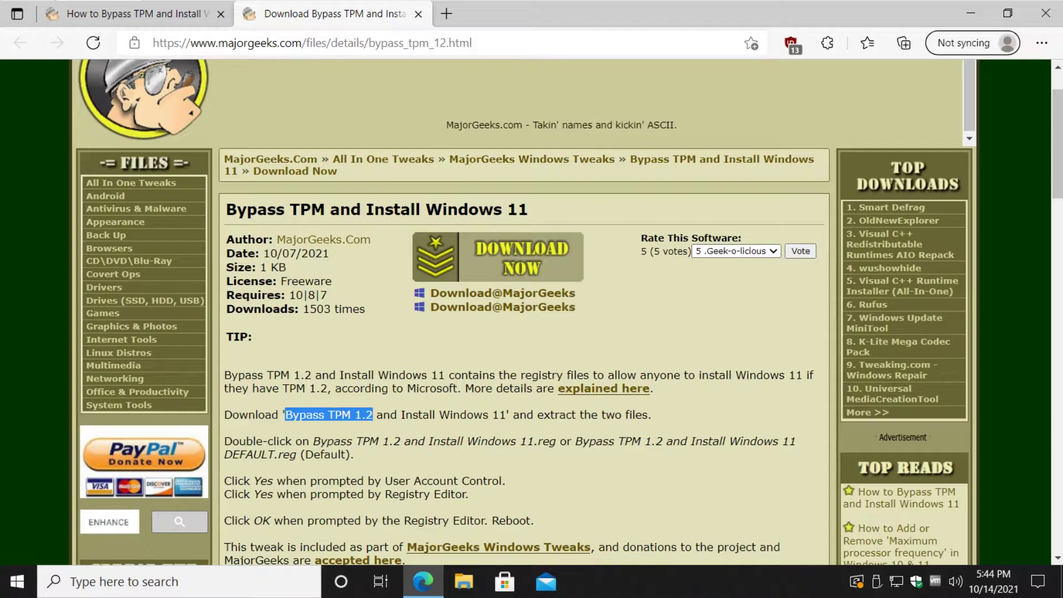
key(ctrl+w)
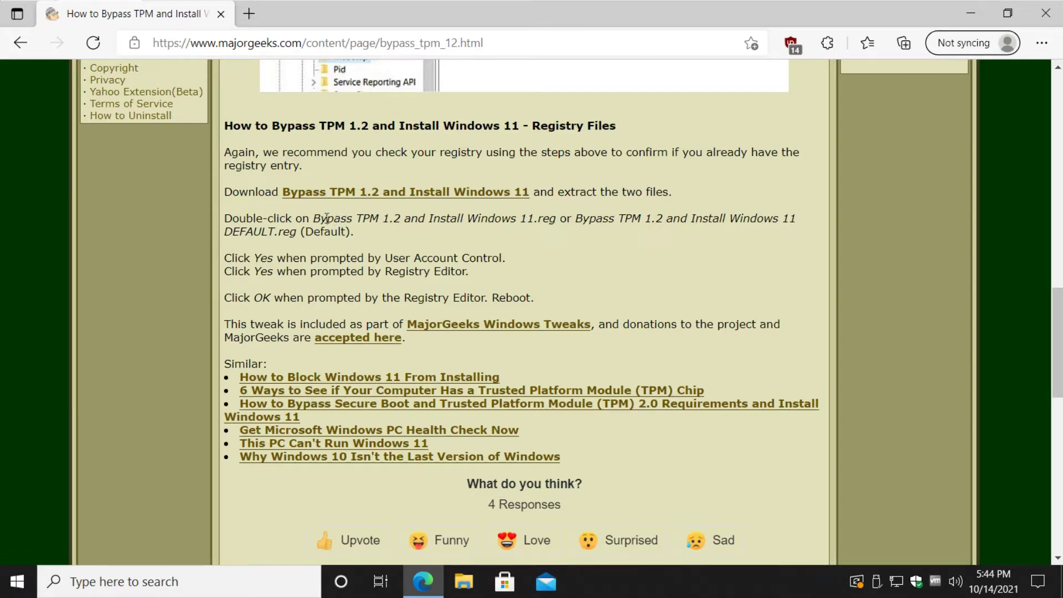
drag(313, 218, 349, 232)
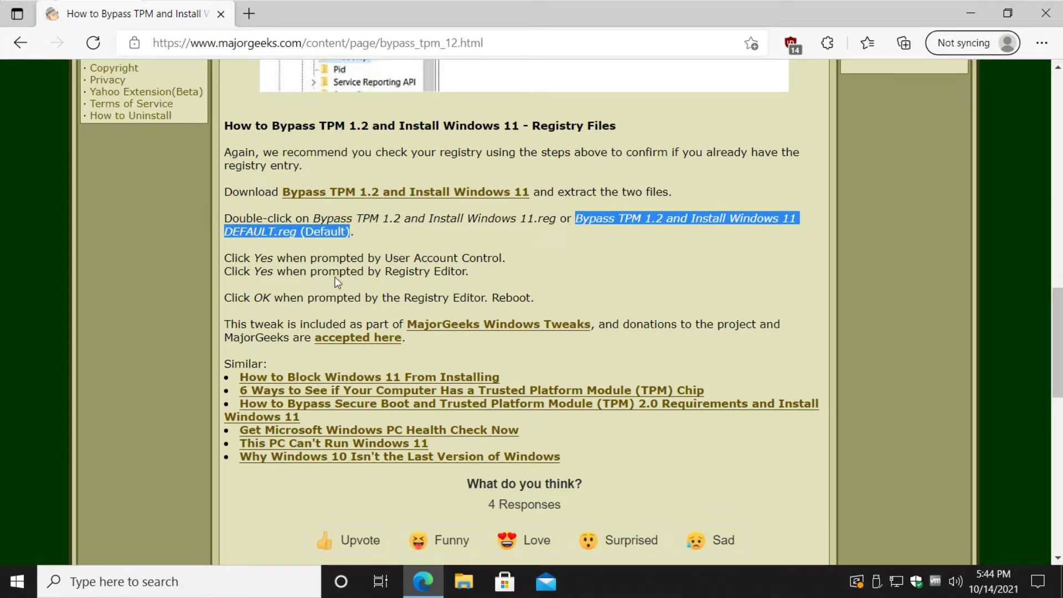
click(417, 250)
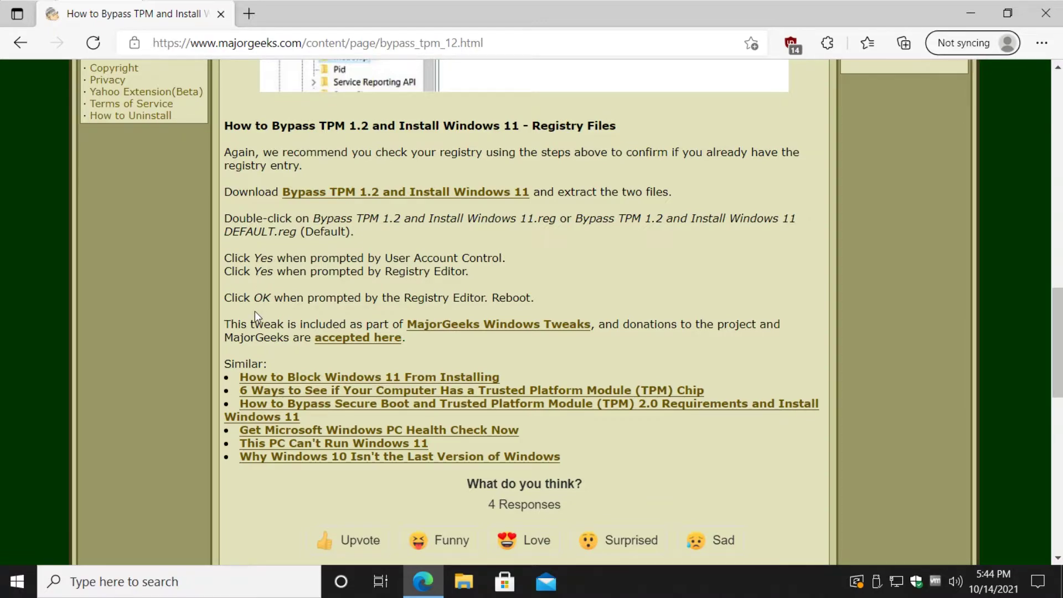
Step: Copy the HKEY_LOCAL_MACHINE\SYSTEM\Setup\MoSetup path from the article's Registry Editor instructions
scroll(254, 311, up, 5)
scroll(255, 311, up, 5)
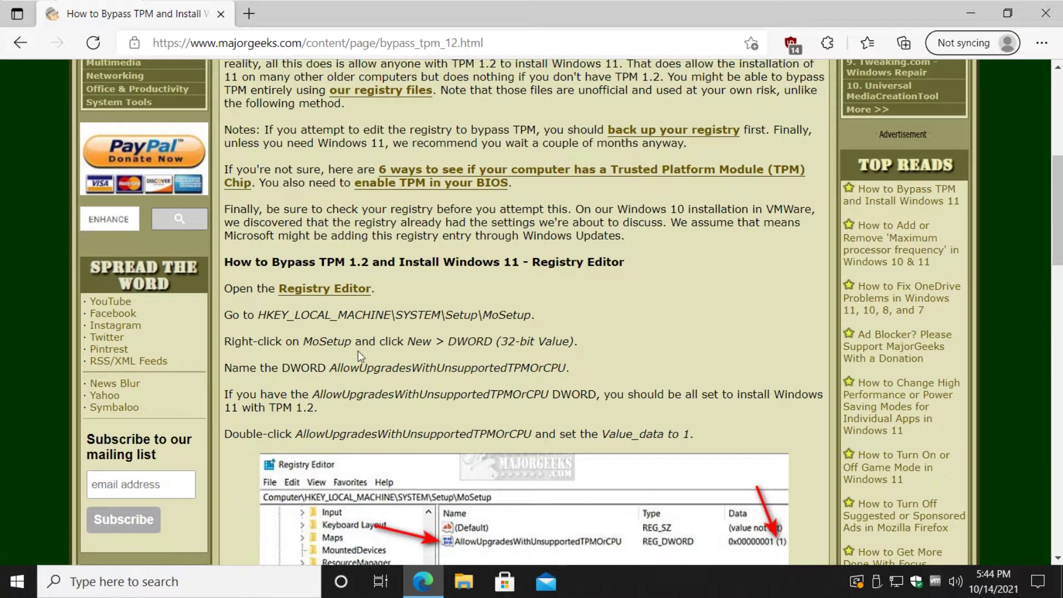
scroll(274, 239, down, 1)
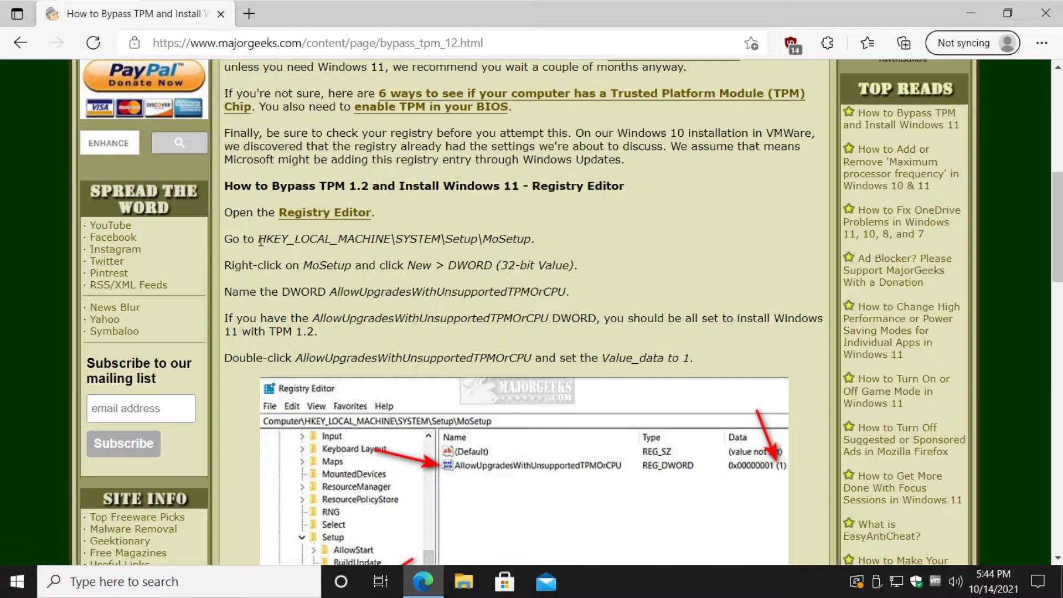
drag(259, 239, 530, 239)
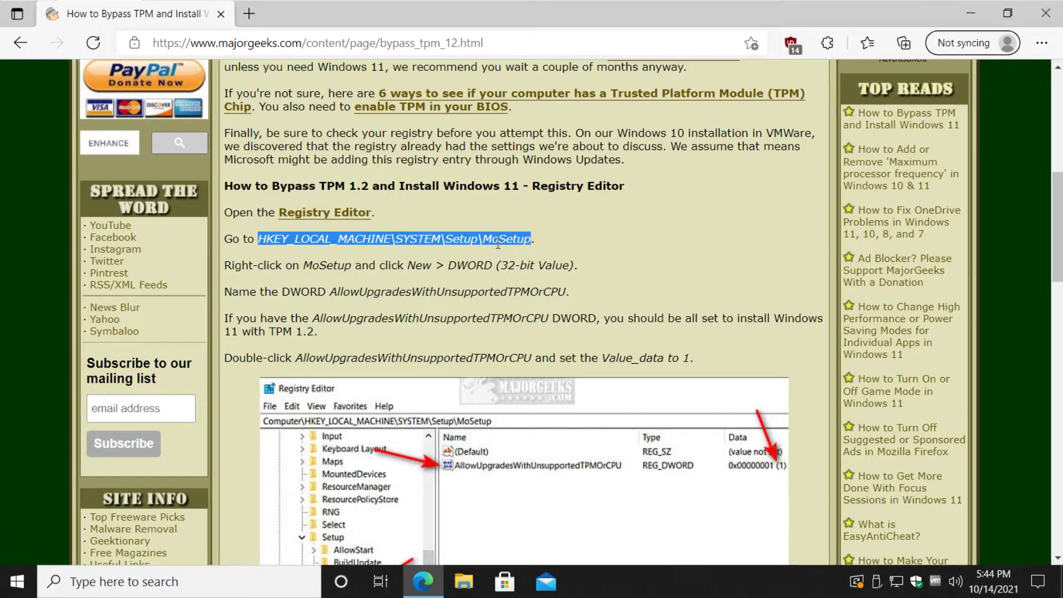
right_click(531, 241)
click(547, 193)
Step: Launch Registry Editor with regedit from the Run box and approve the elevation prompt
key(super+r)
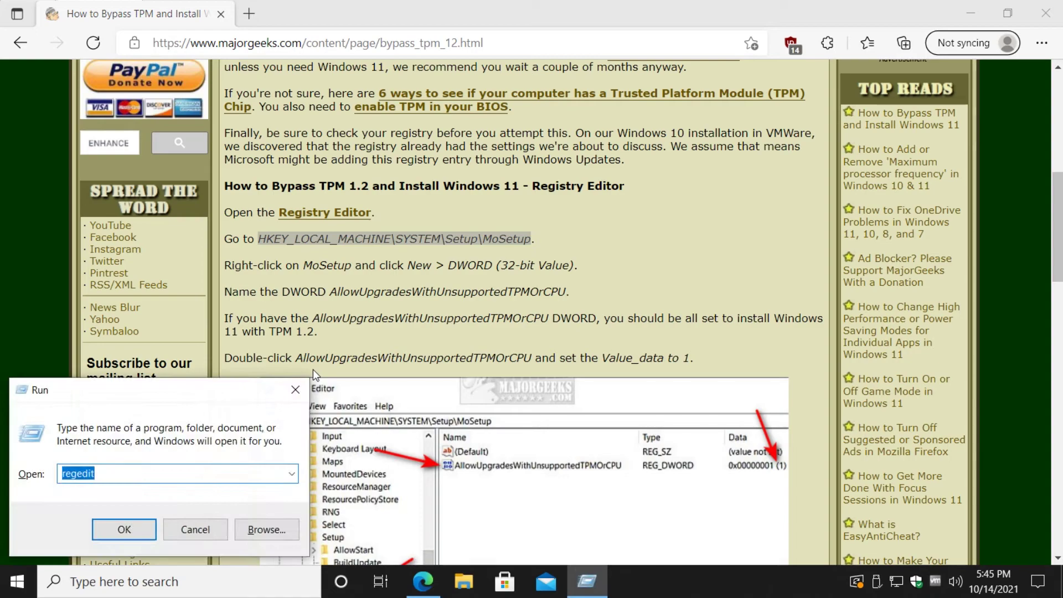
text(reg)
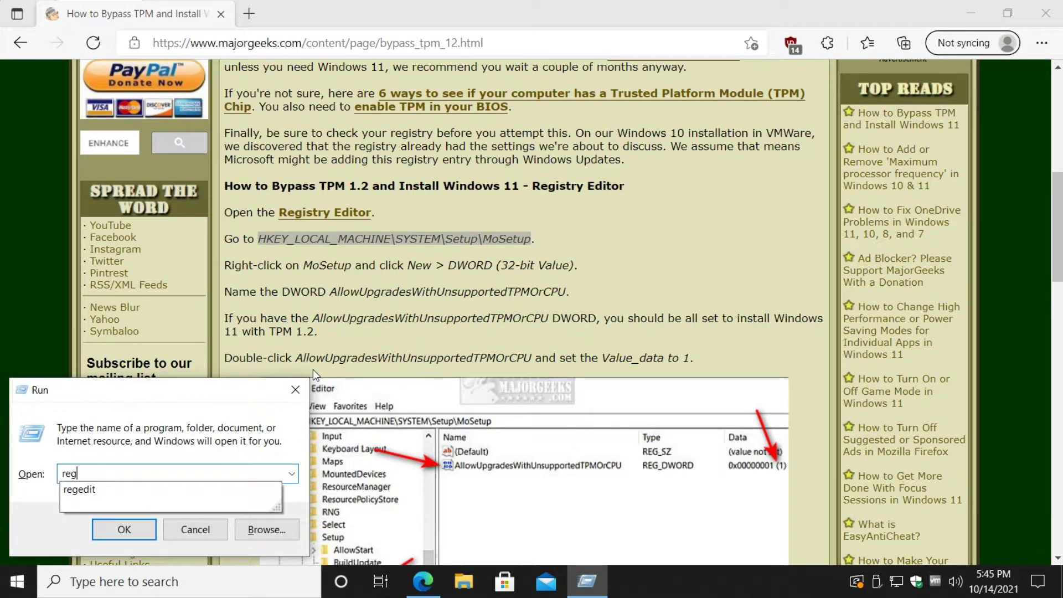
text(edit)
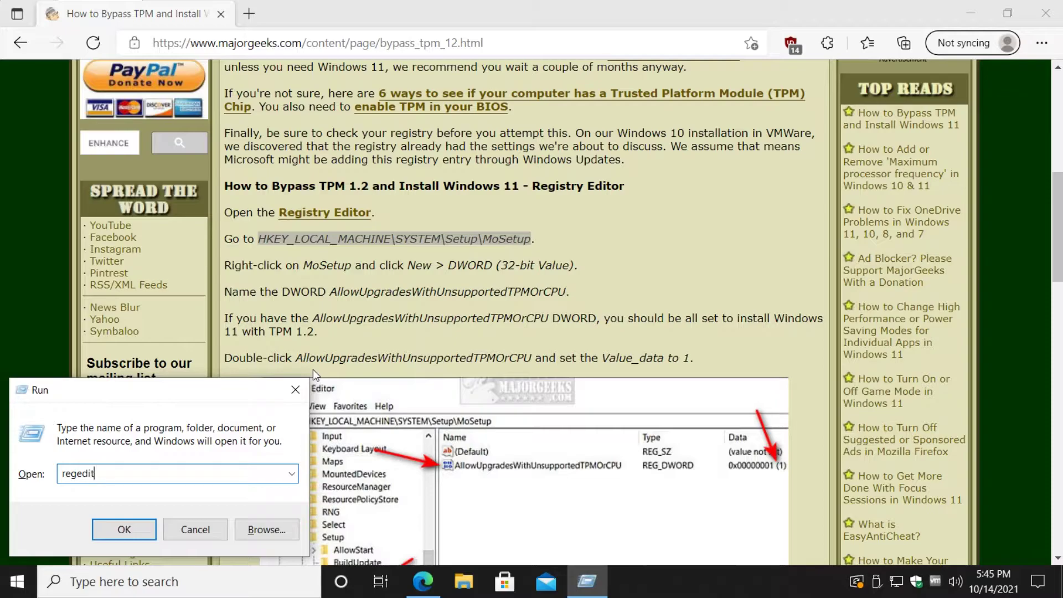
key(Return)
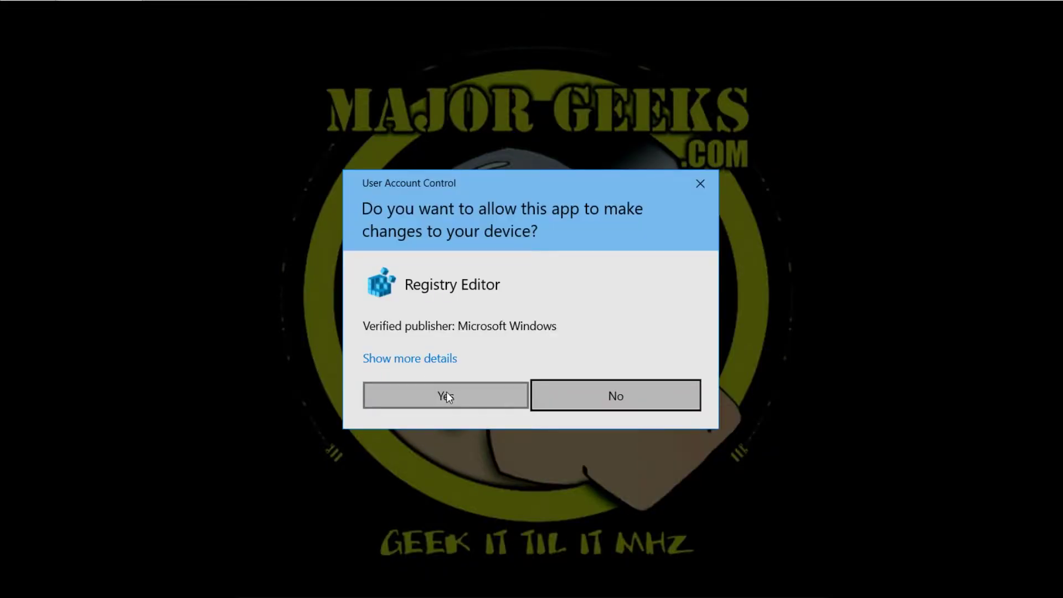
click(446, 392)
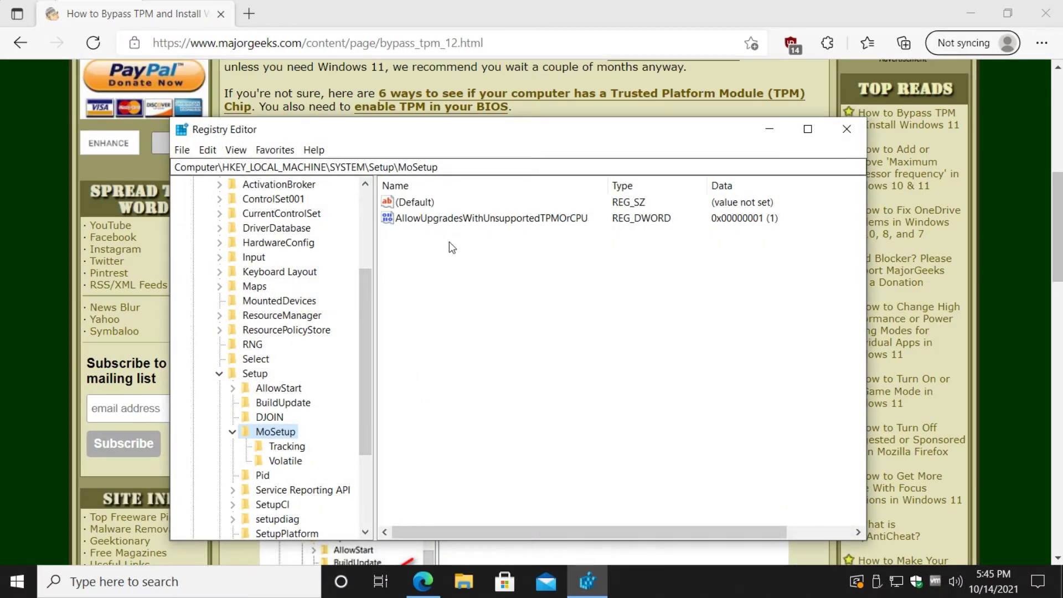
Step: Delete the existing AllowUpgradesWithUnsupportedTPMOrCPU value and confirm the removal
click(481, 221)
key(Delete)
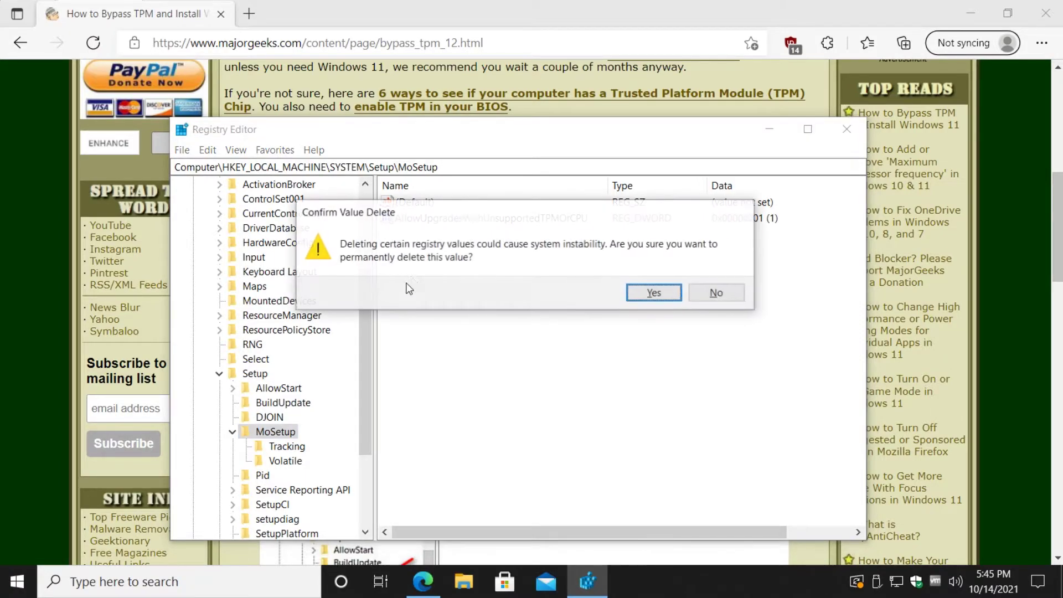
click(651, 300)
Step: Collapse the Setup, SYSTEM and HKEY_LOCAL_MACHINE keys and select the whole address bar path
click(475, 168)
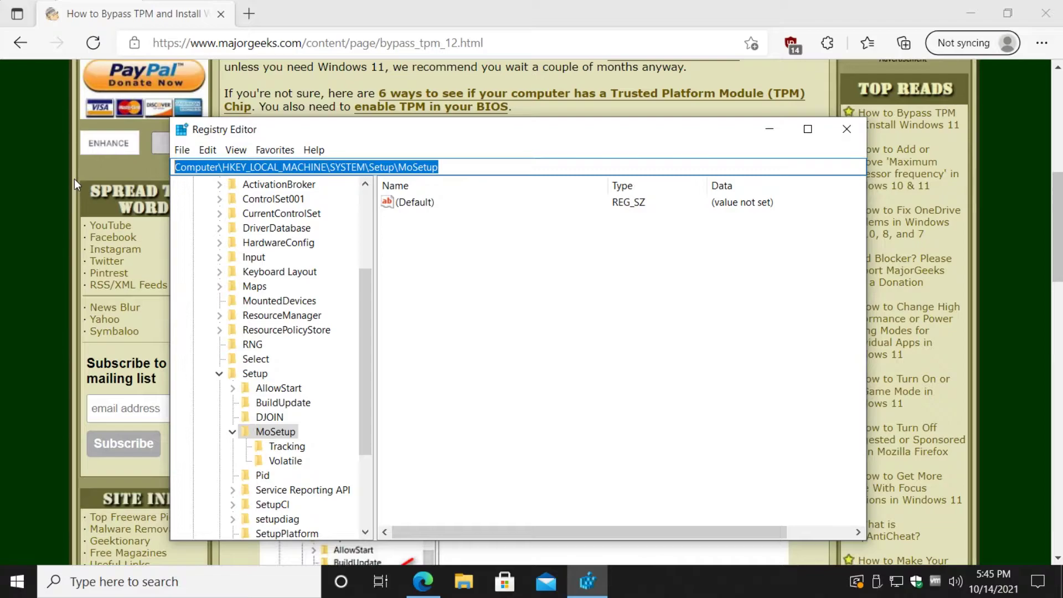
click(218, 373)
click(206, 227)
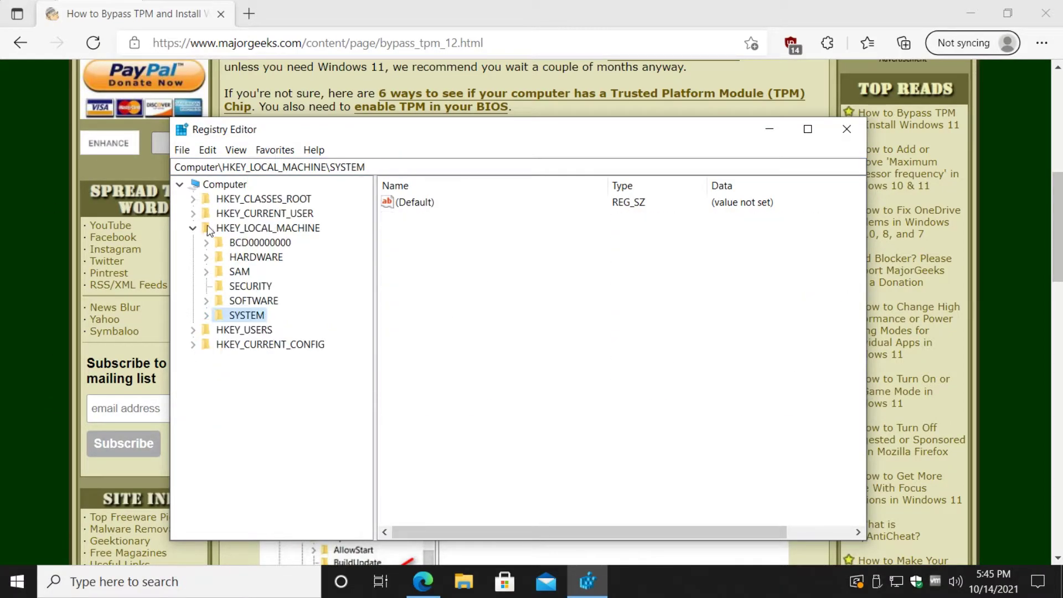
double_click(207, 226)
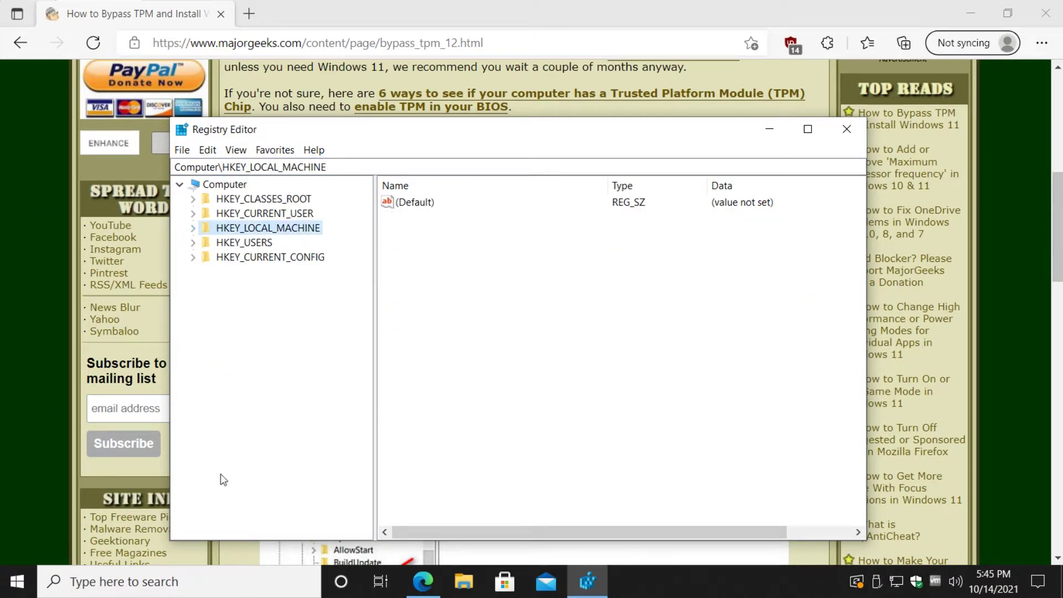
double_click(283, 167)
drag(283, 166, 62, 174)
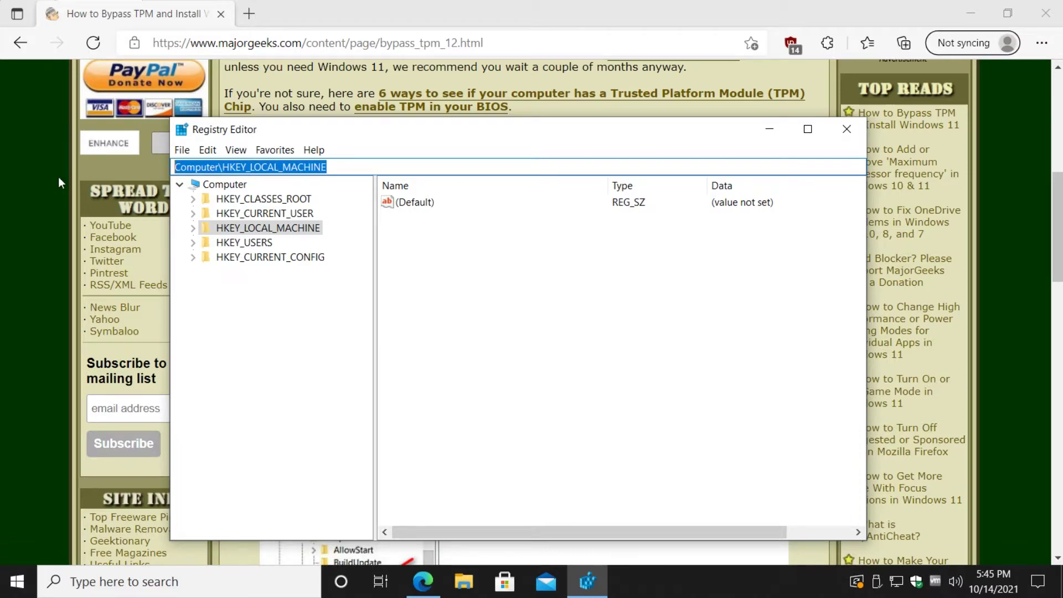
click(334, 166)
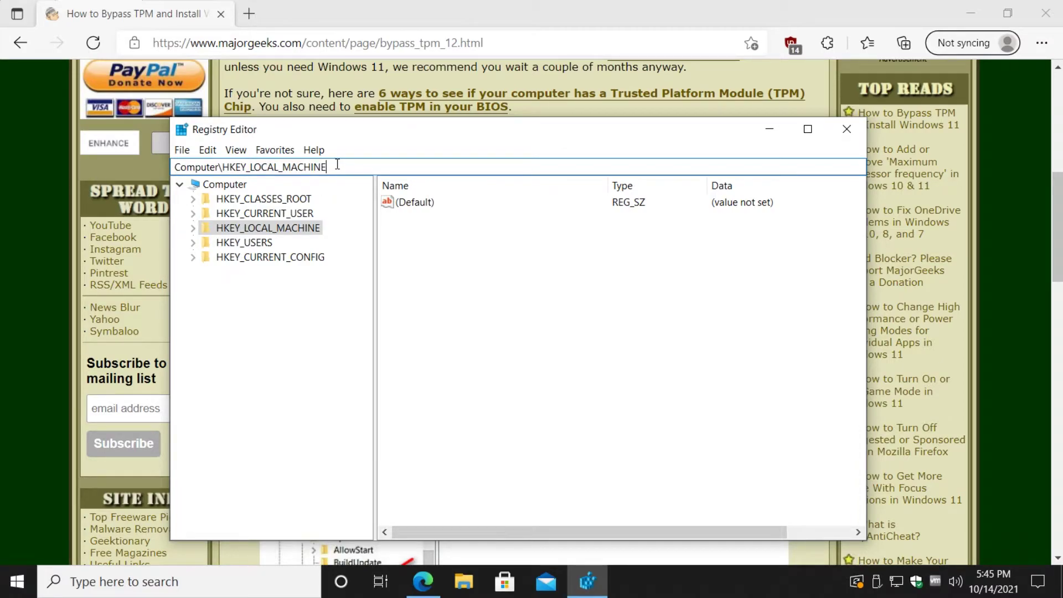
drag(334, 166, 86, 157)
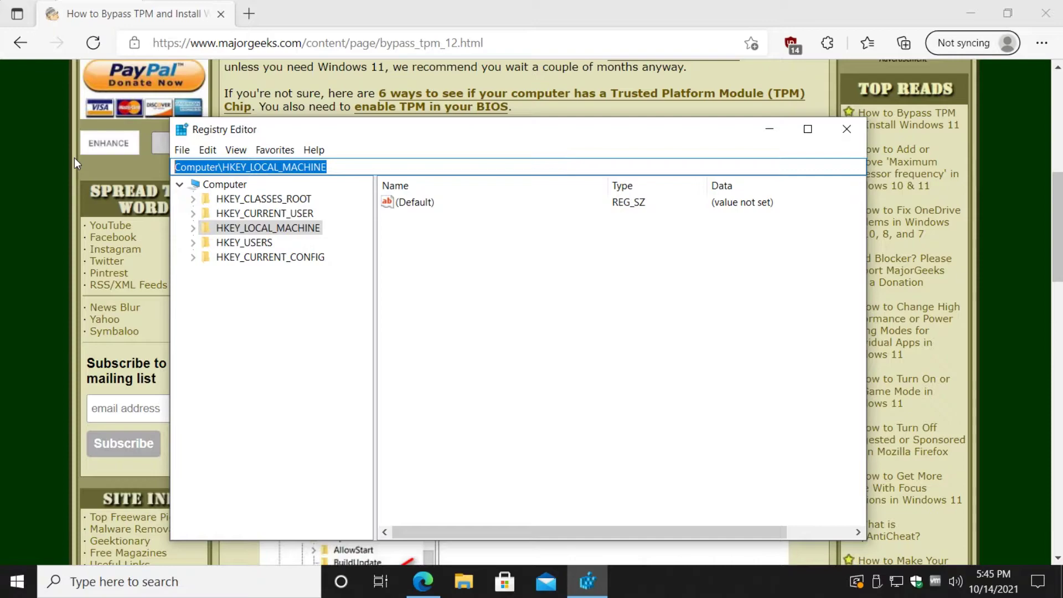
Step: Jump to HKEY_LOCAL_MACHINE\SYSTEM\Setup\MoSetup using the pasted path, then return to the MajorGeeks article
key(ctrl+v)
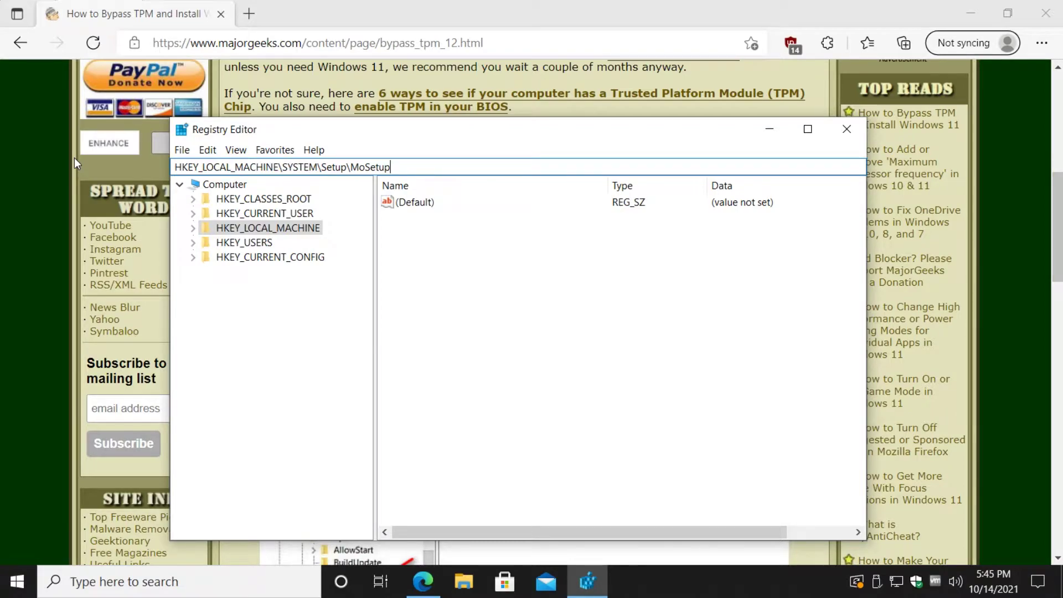
key(Return)
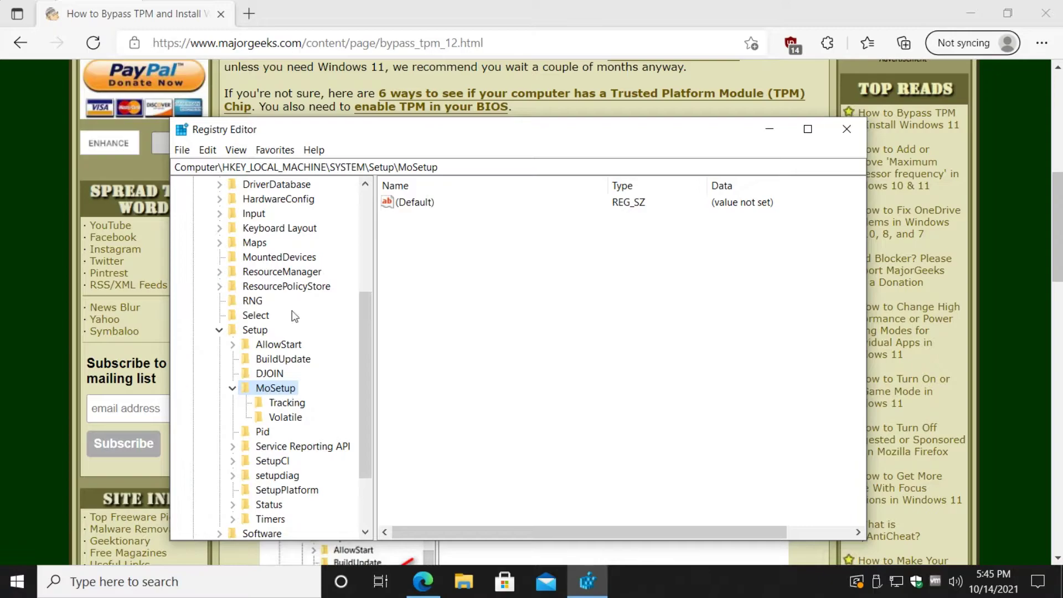
click(575, 110)
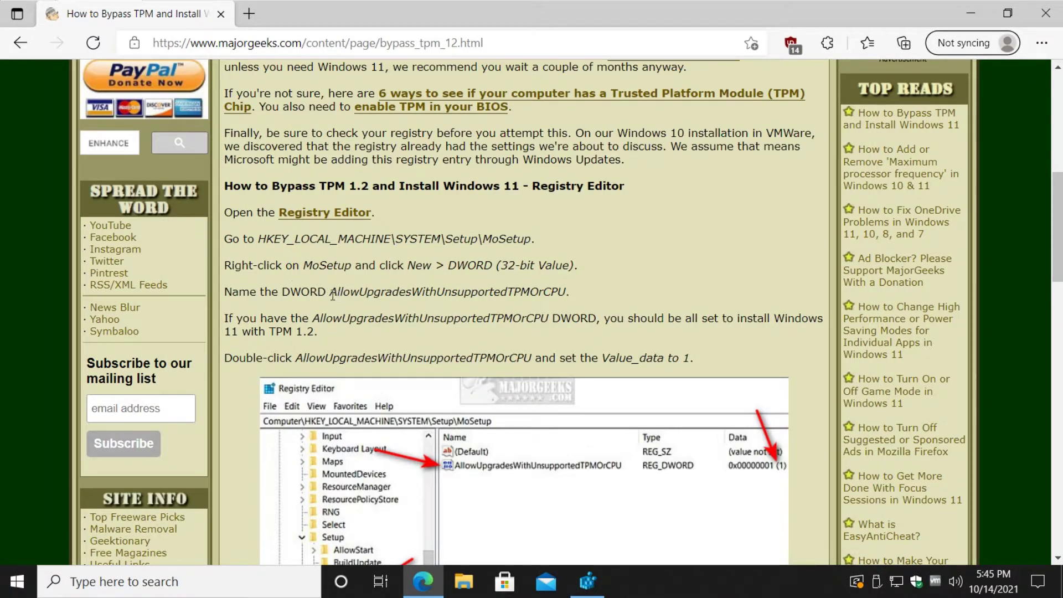
Step: Copy the name AllowUpgradesWithUnsupportedTPMOrCPU from the guide and return to Registry Editor
drag(331, 294, 567, 293)
right_click(542, 292)
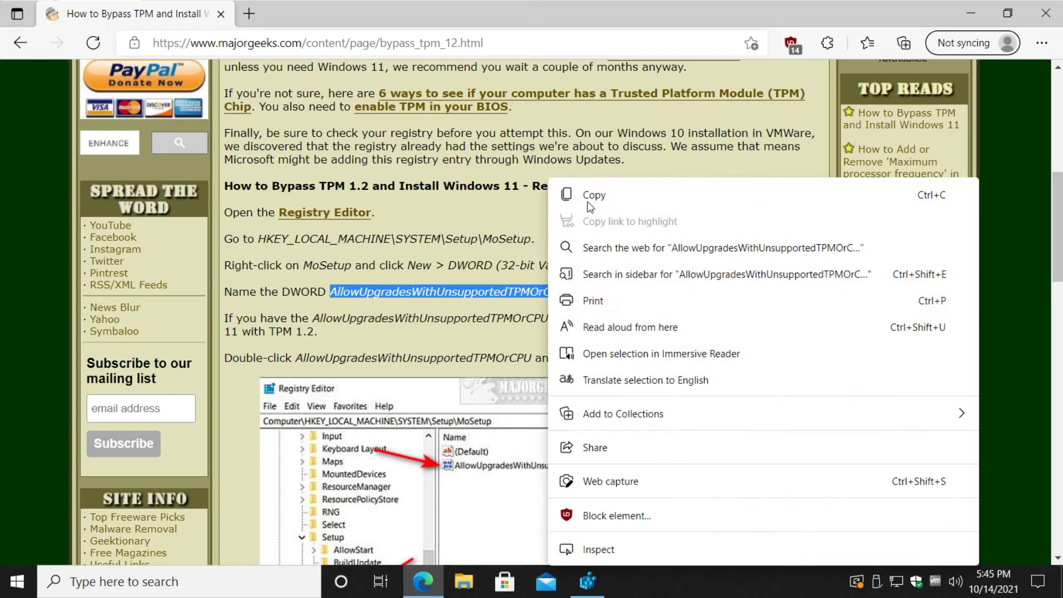
click(587, 195)
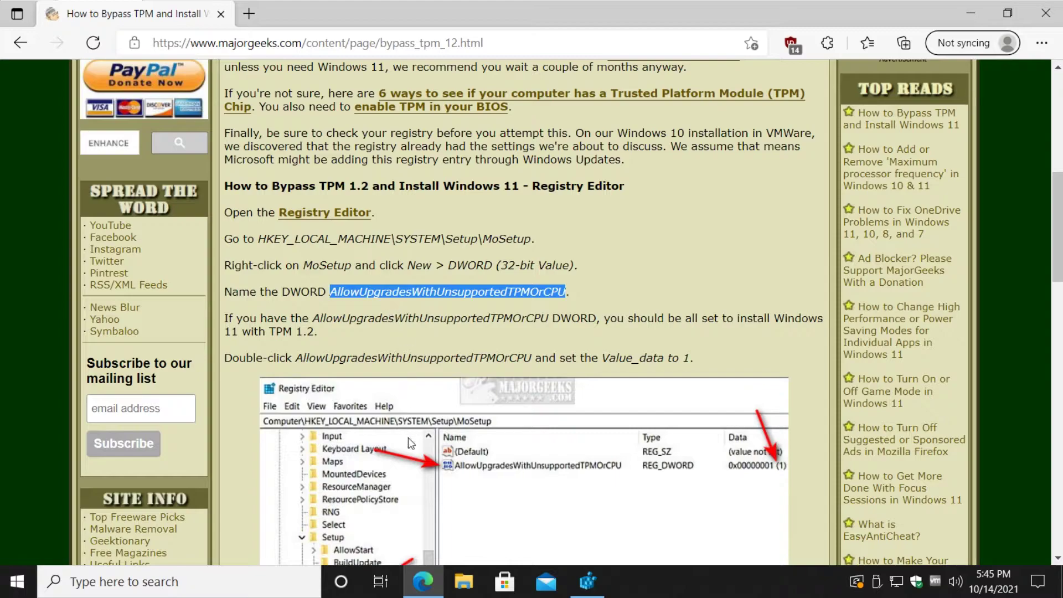
click(587, 581)
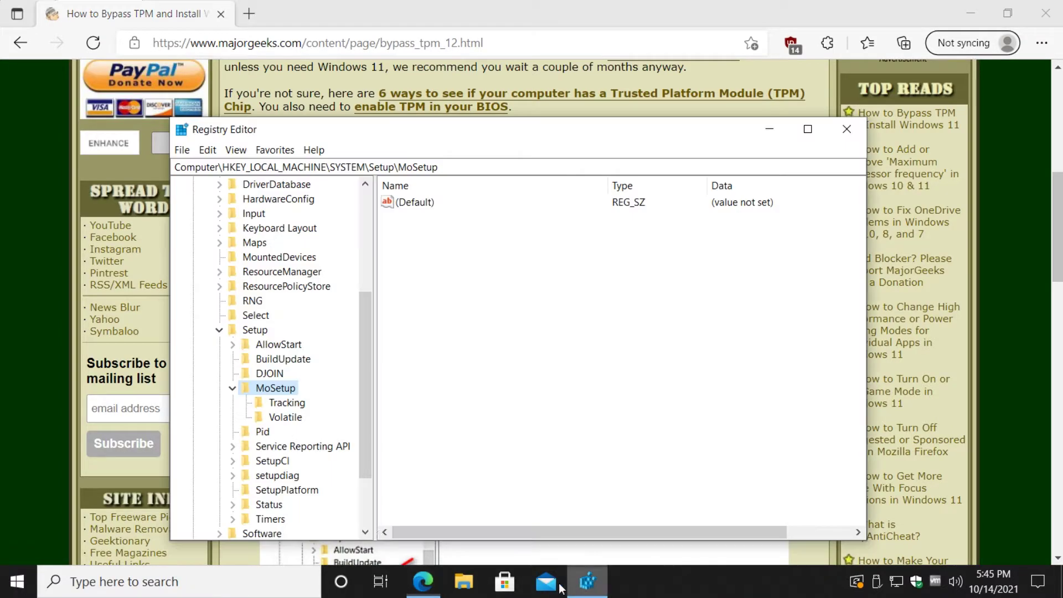
Step: Create a DWORD (32-bit) value under MoSetup and name it AllowUpgradesWithUnsupportedTPMOrCPU by pasting
right_click(278, 390)
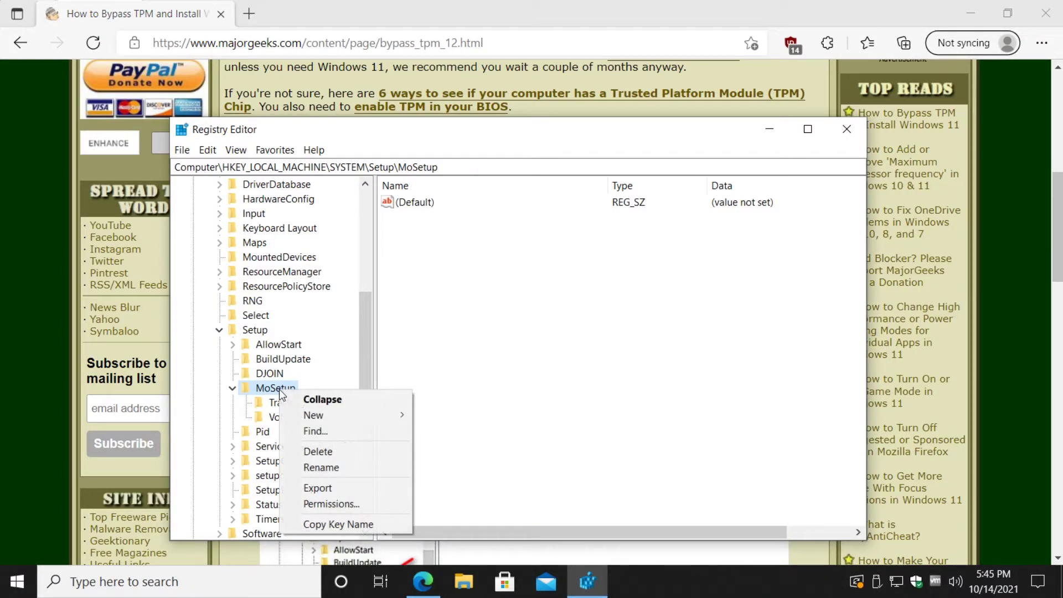
mouse_move(340, 417)
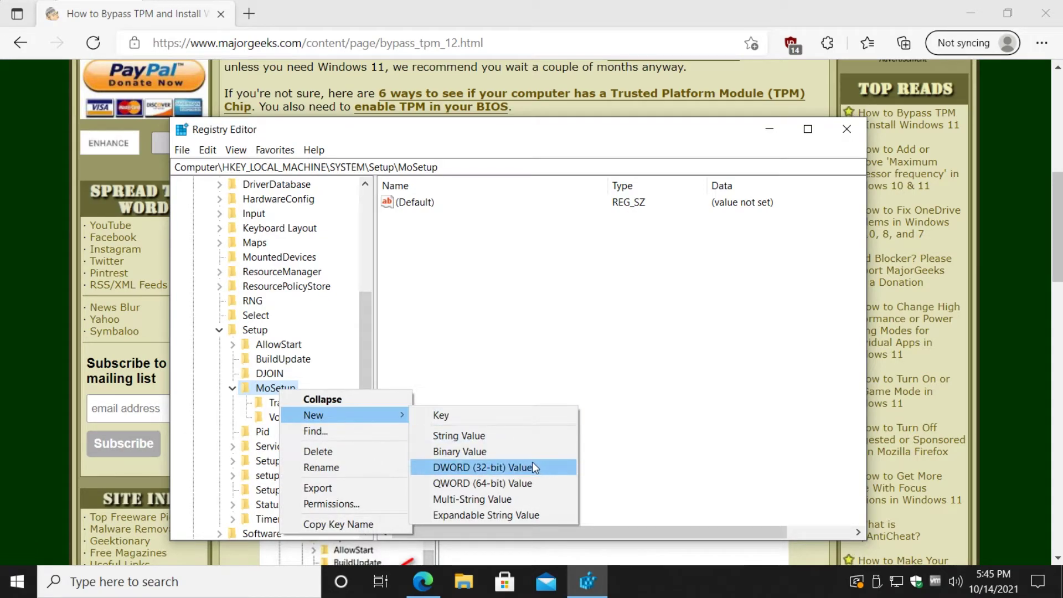
click(497, 466)
key(ctrl+v)
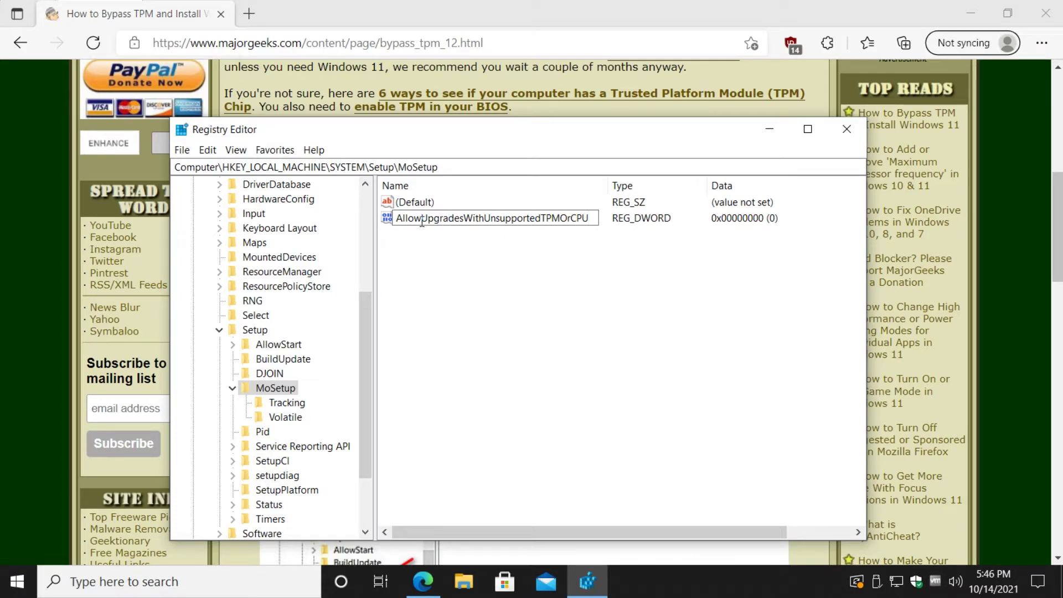
key(Return)
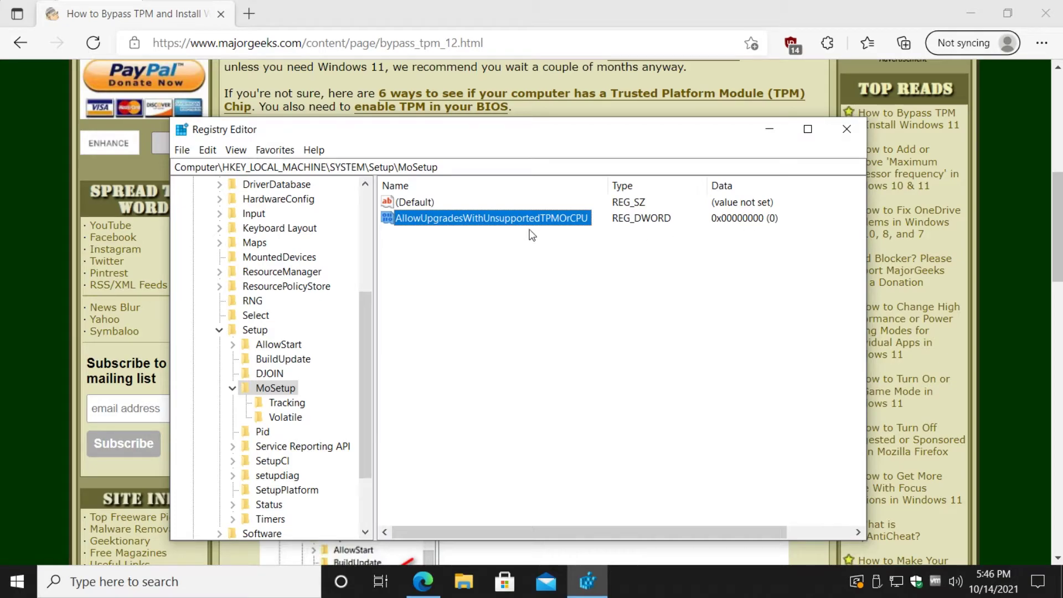
Step: Change AllowUpgradesWithUnsupportedTPMOrCPU's value data from 0 to 1, then bring the MajorGeeks guide forward
double_click(463, 220)
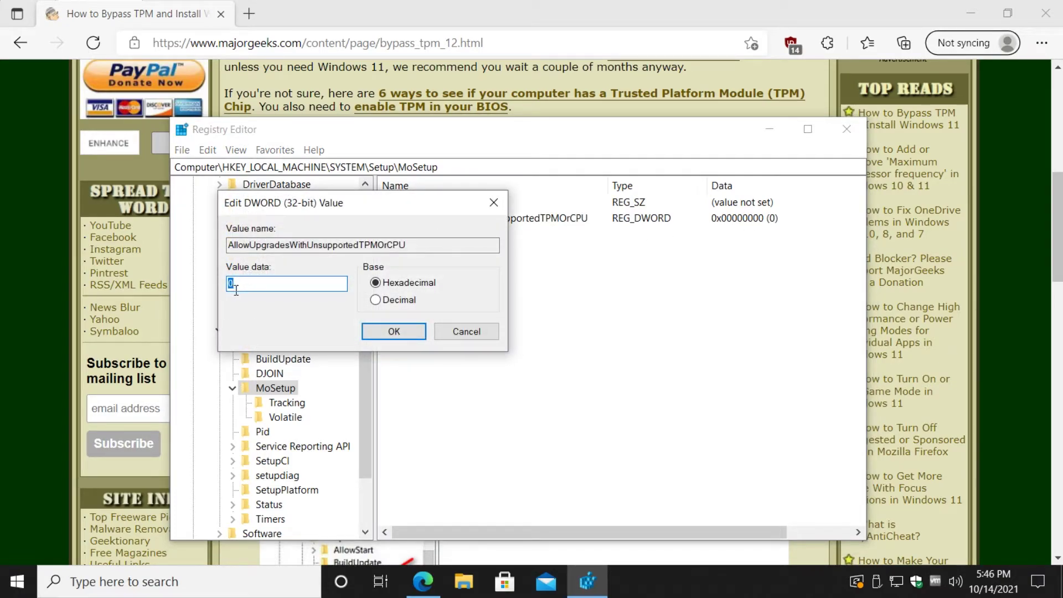
text(1)
click(393, 331)
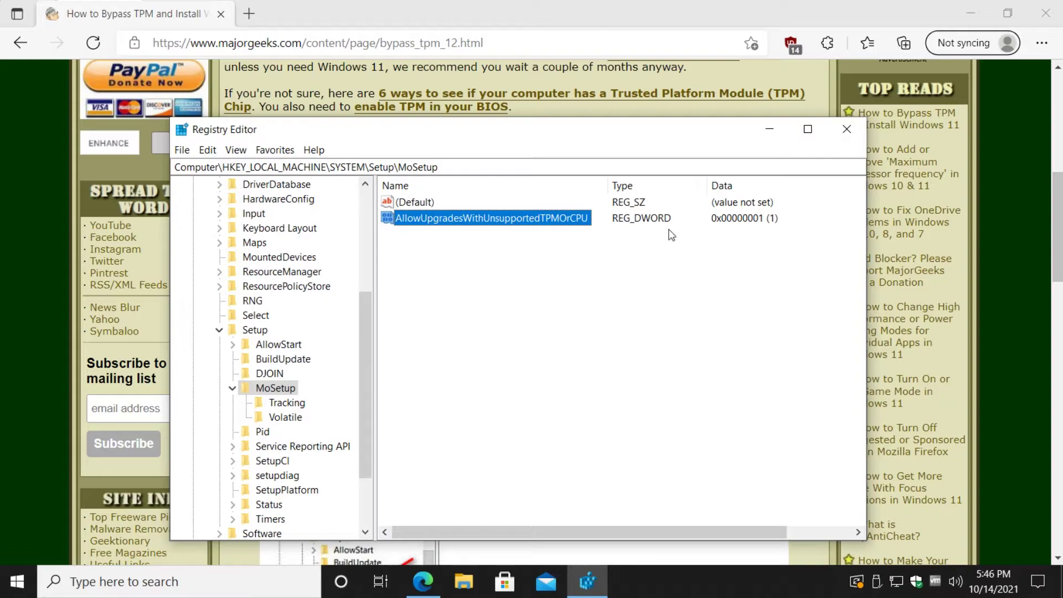
click(623, 112)
Step: Scroll to the guide's Registry Editor screenshot, then switch back to Registry Editor
scroll(775, 321, down, 3)
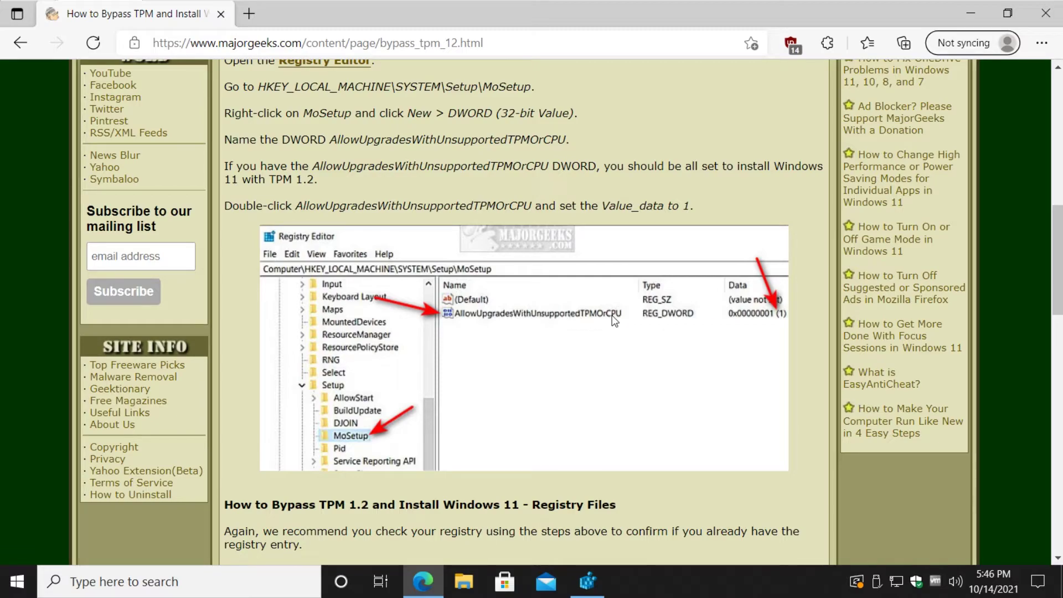
scroll(576, 326, down, 3)
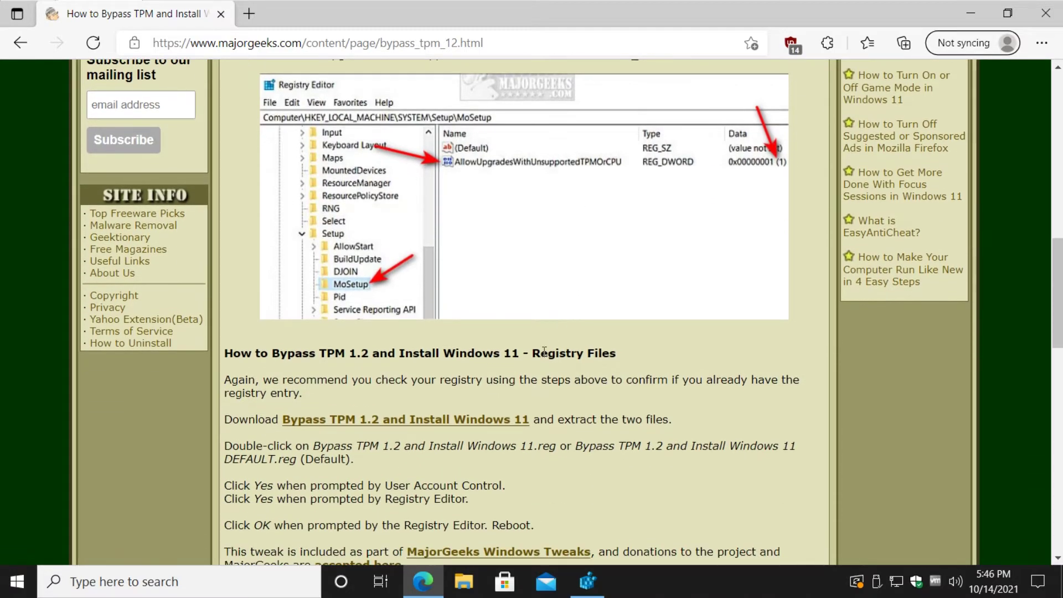
mouse_move(589, 592)
click(594, 539)
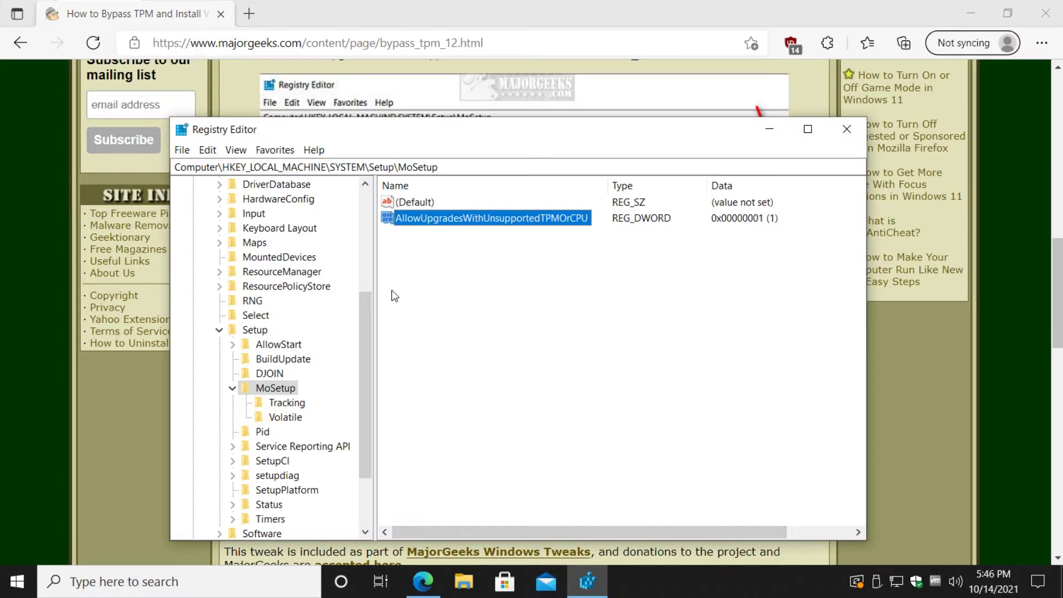
Step: Begin deleting AllowUpgradesWithUnsupportedTPMOrCPU but cancel with No, keeping its data at 1
click(273, 388)
click(472, 221)
key(Delete)
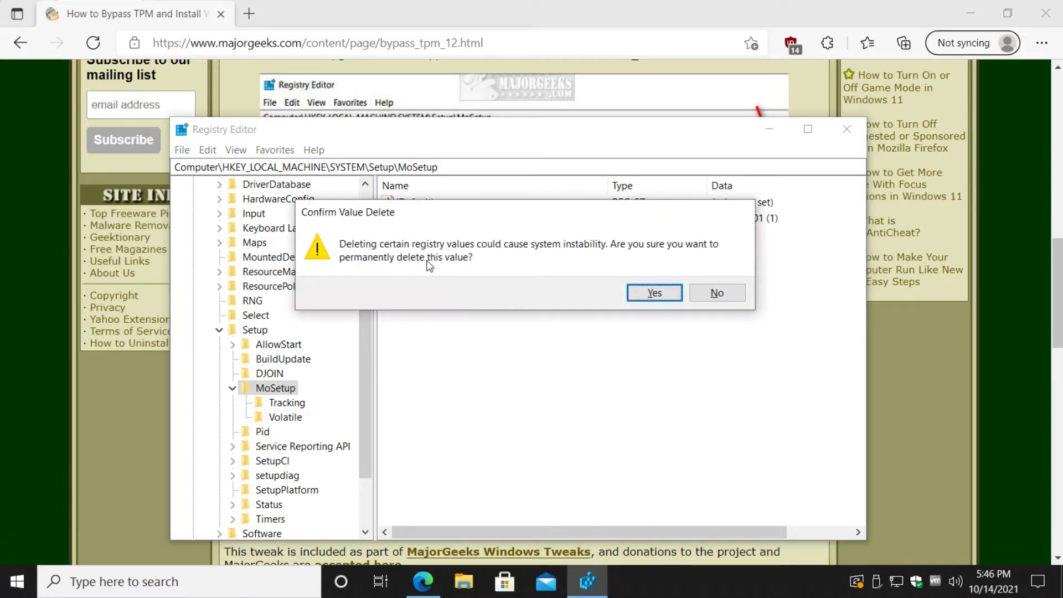
click(714, 292)
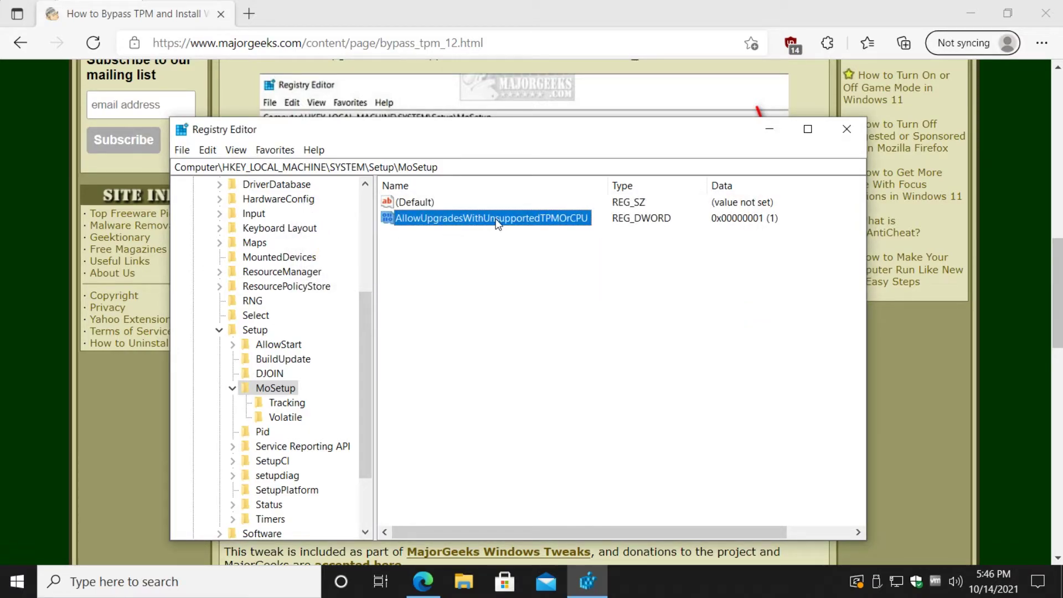
click(846, 129)
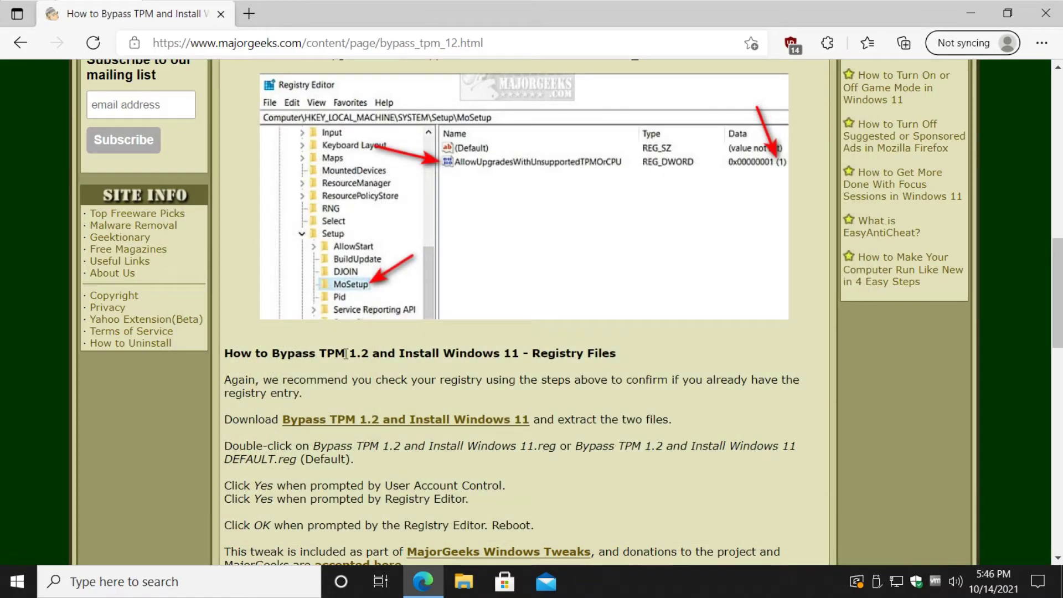
scroll(346, 357, down, 3)
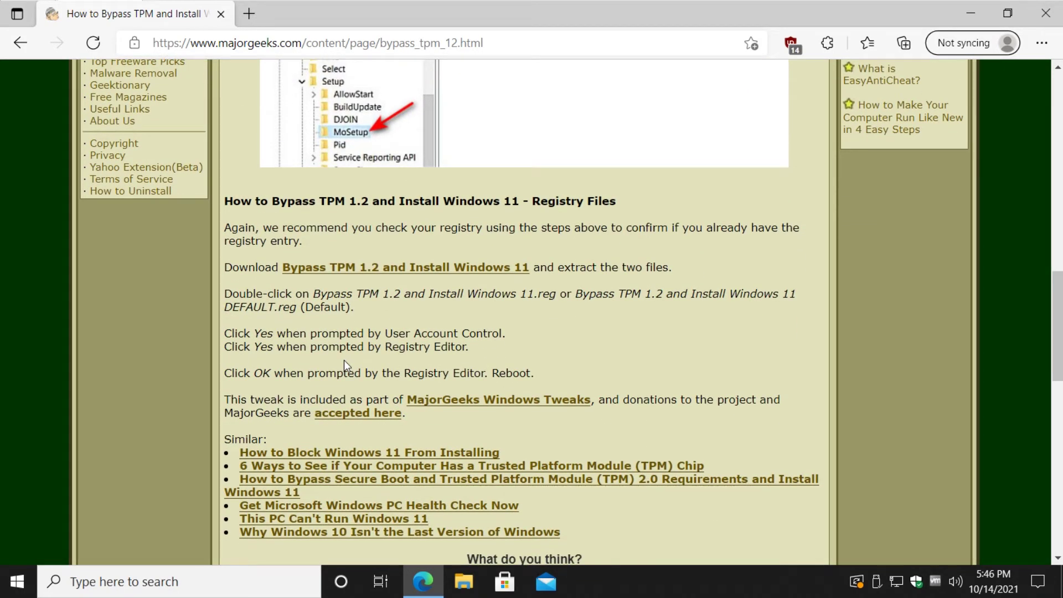
scroll(343, 360, down, 1)
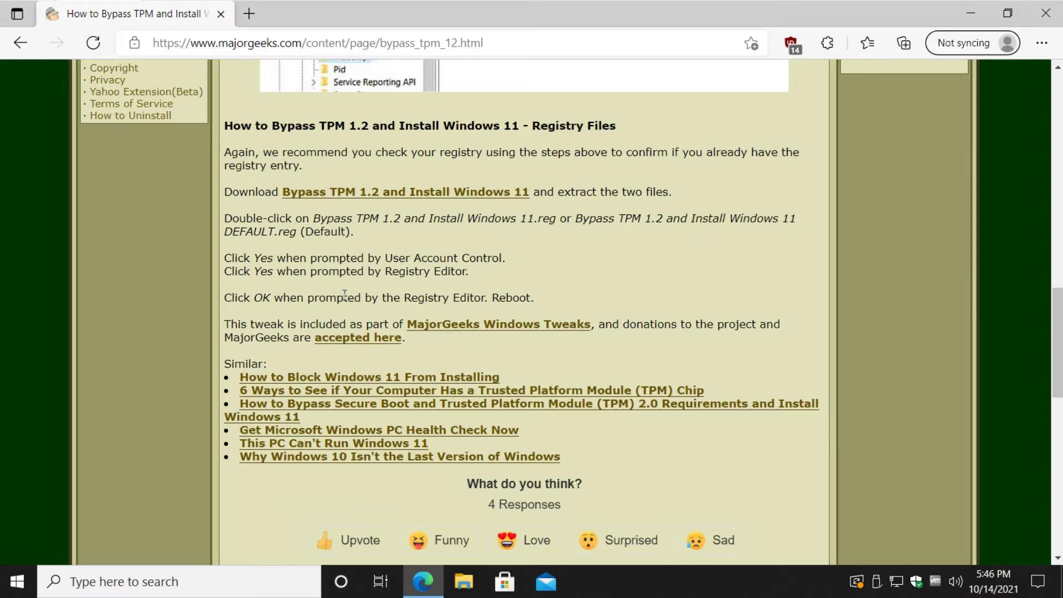
scroll(344, 294, up, 1)
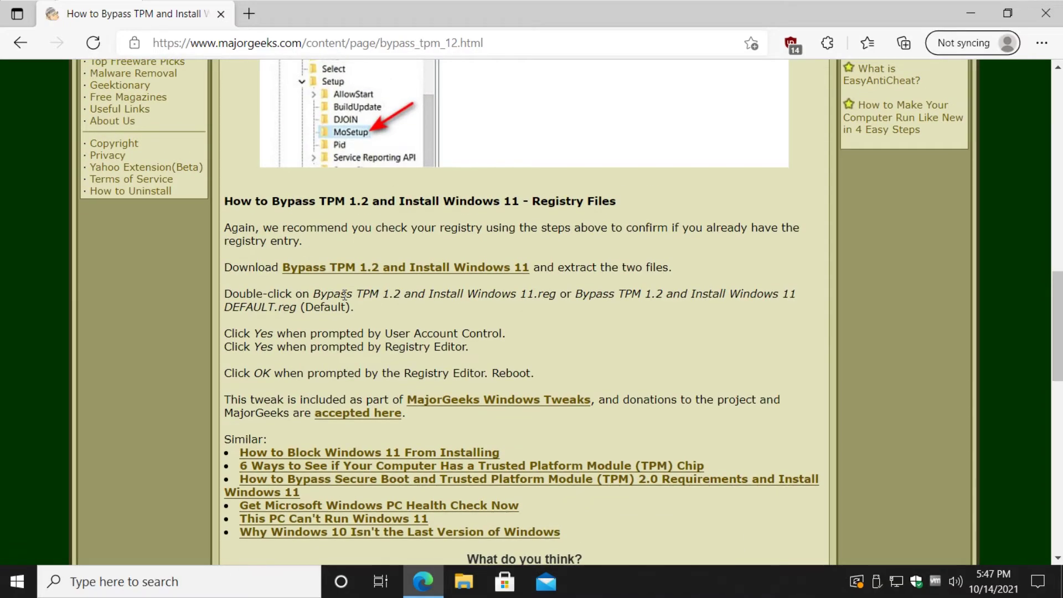
scroll(344, 295, up, 5)
scroll(374, 264, up, 2)
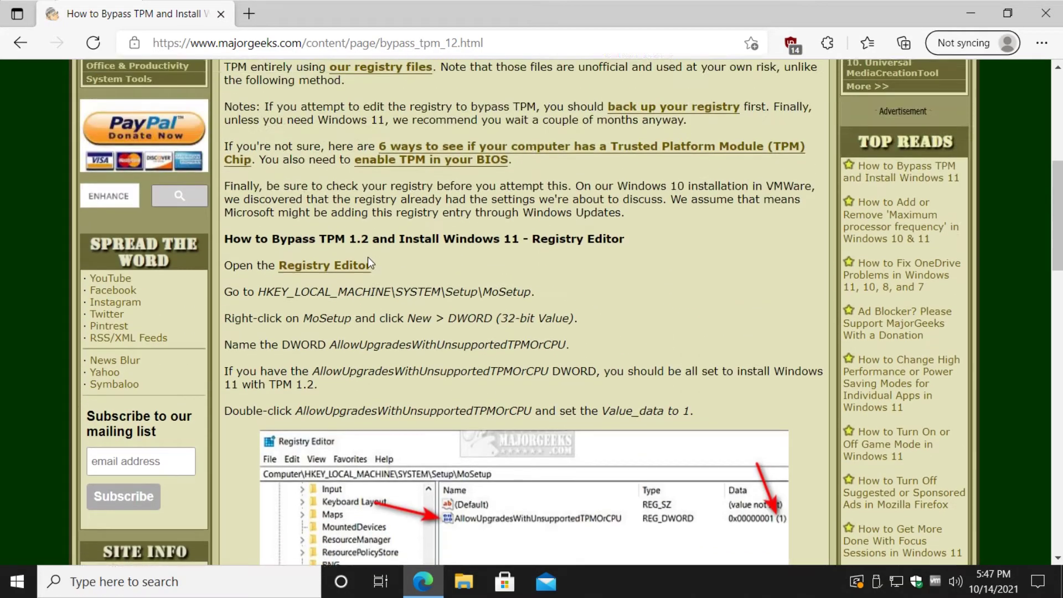
scroll(368, 262, up, 2)
scroll(345, 362, up, 4)
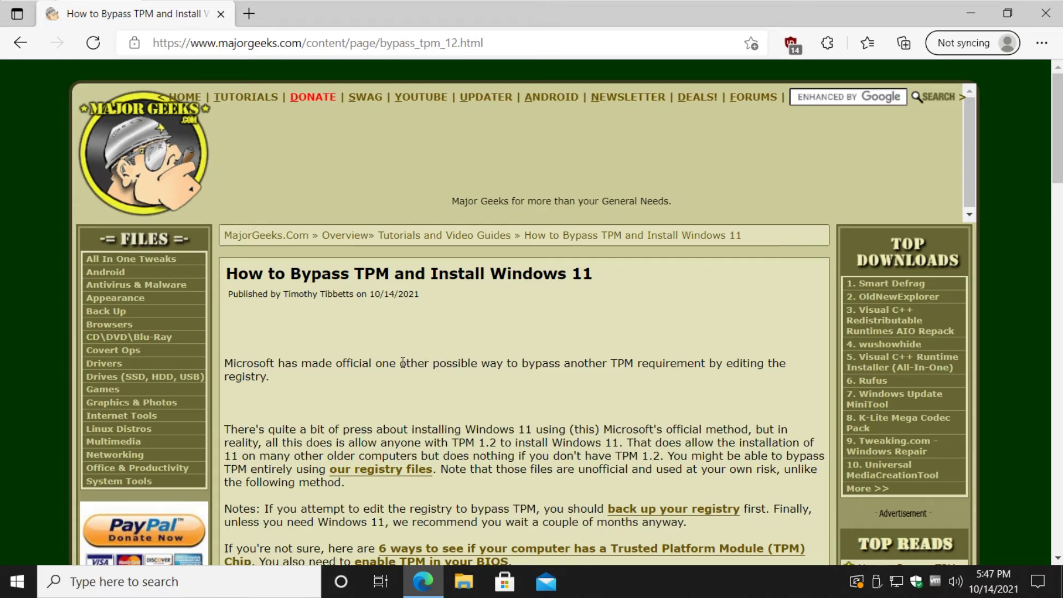
scroll(411, 356, down, 1)
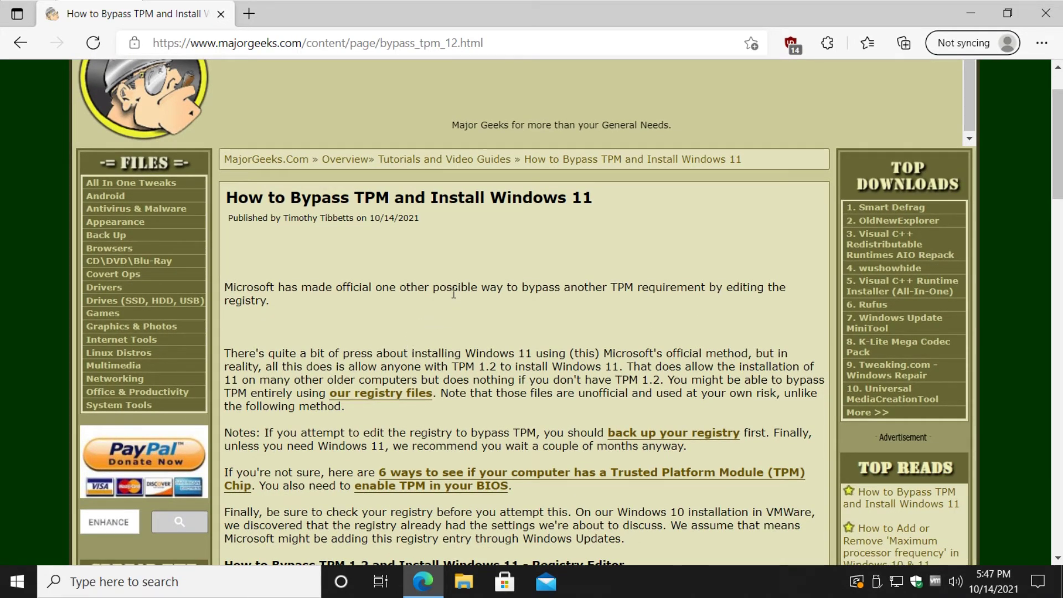
scroll(381, 328, up, 1)
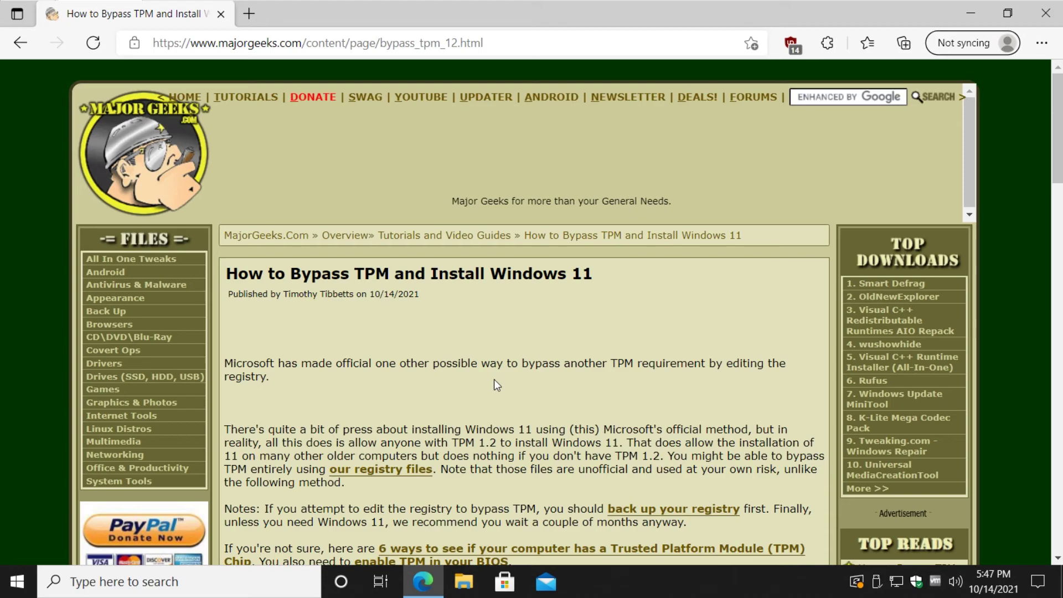
scroll(463, 326, down, 1)
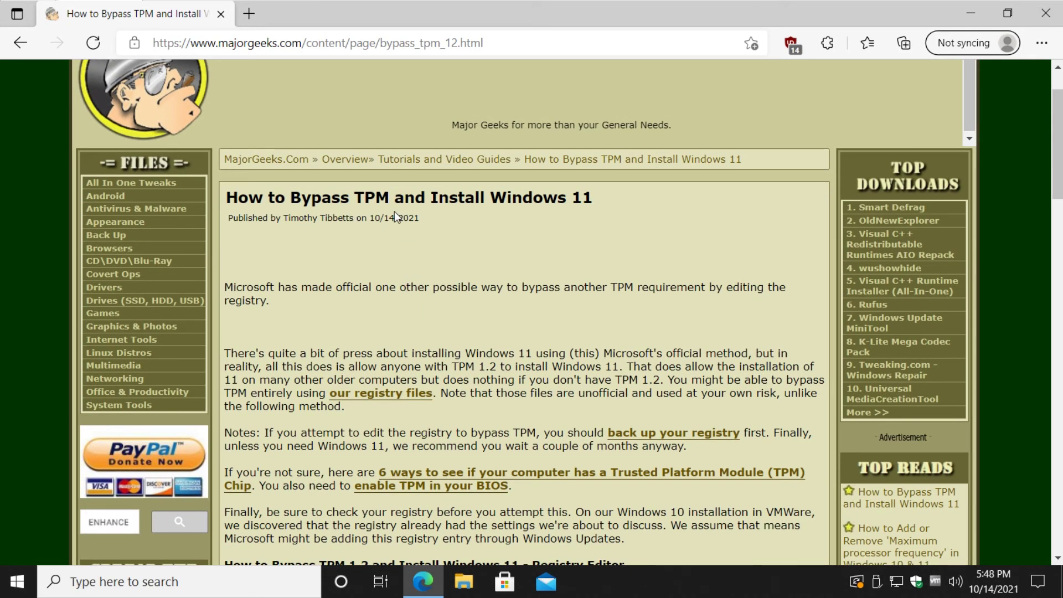
scroll(395, 215, up, 1)
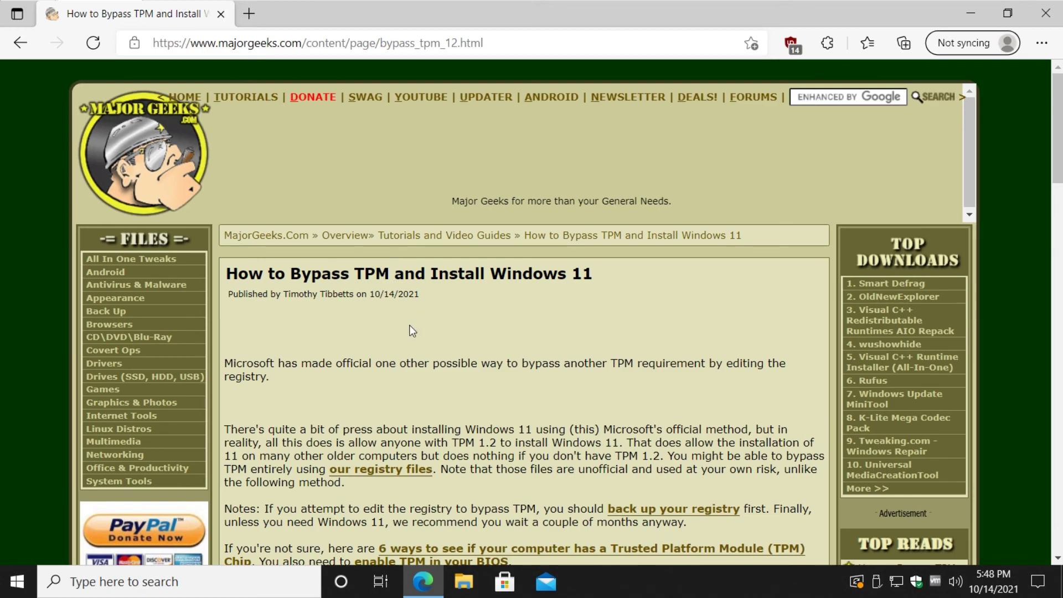